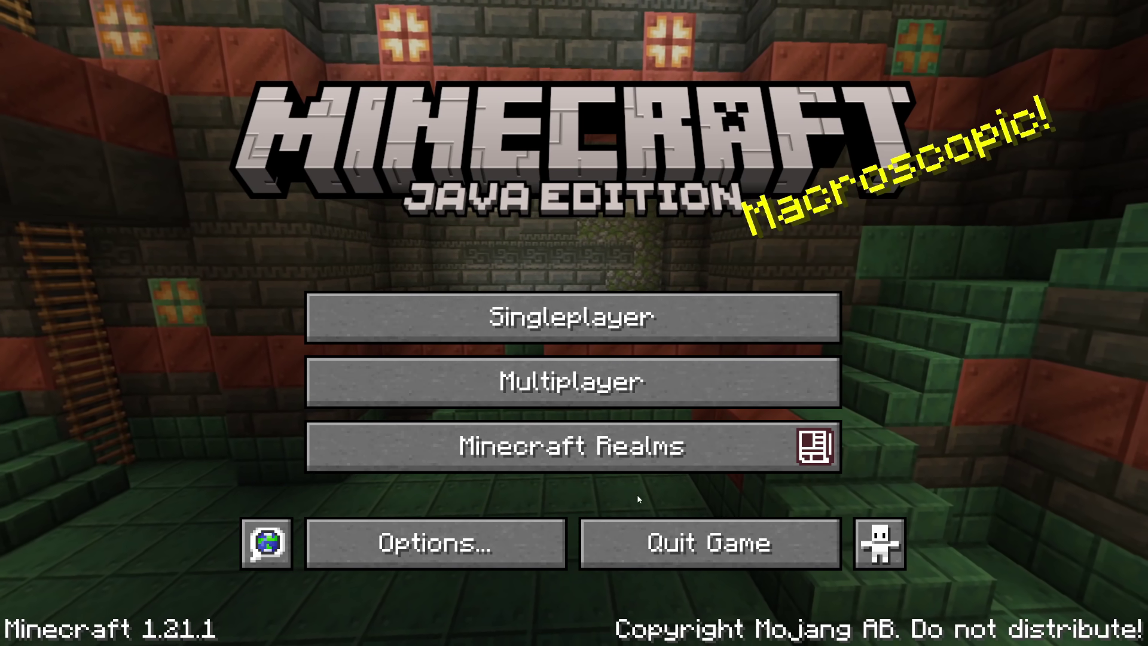
# Quit the game and reach Nvidium's Modrinth page through a Google search for 'nvidium'
pyautogui.click(647, 531)
pyautogui.click(649, 632)
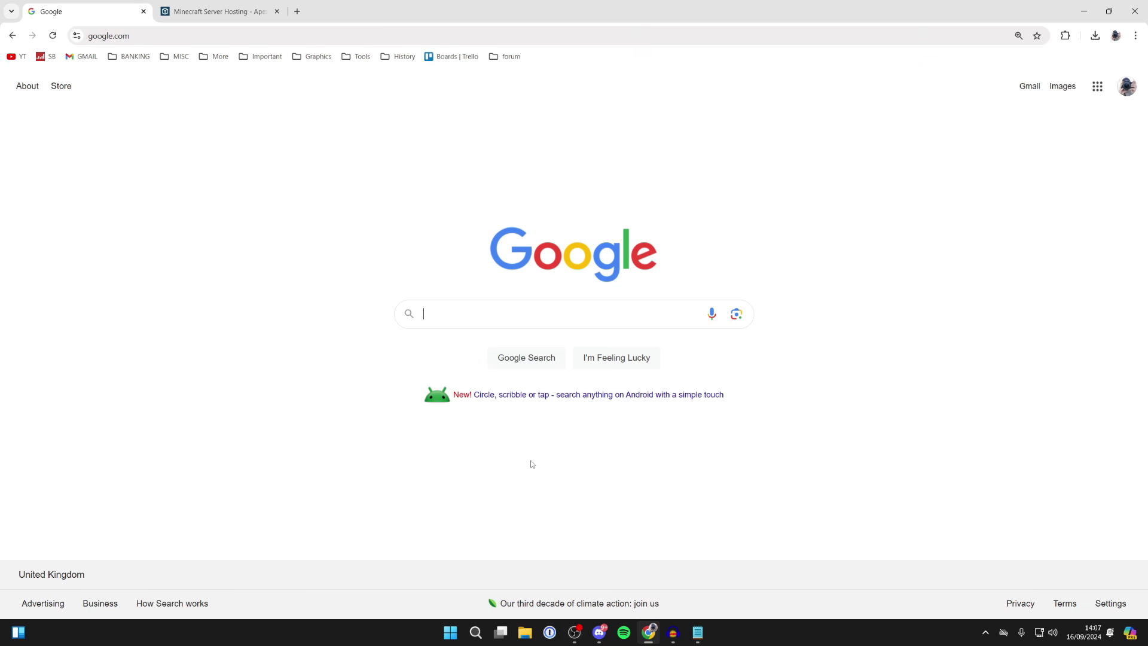
pyautogui.write('nvidium')
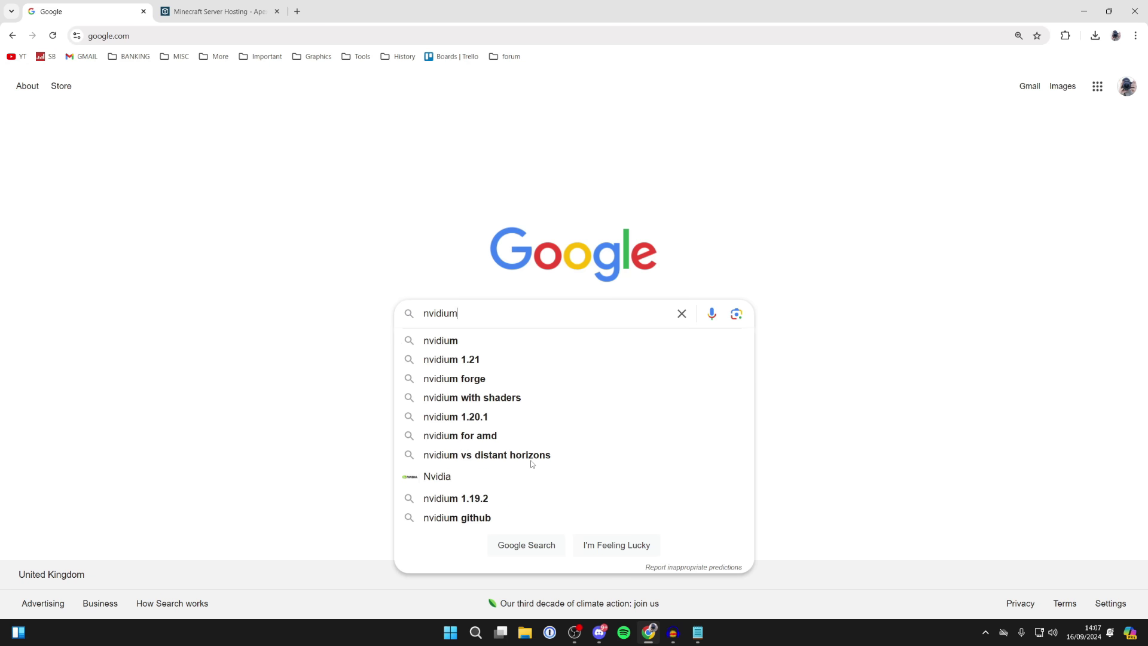
pyautogui.press('Return')
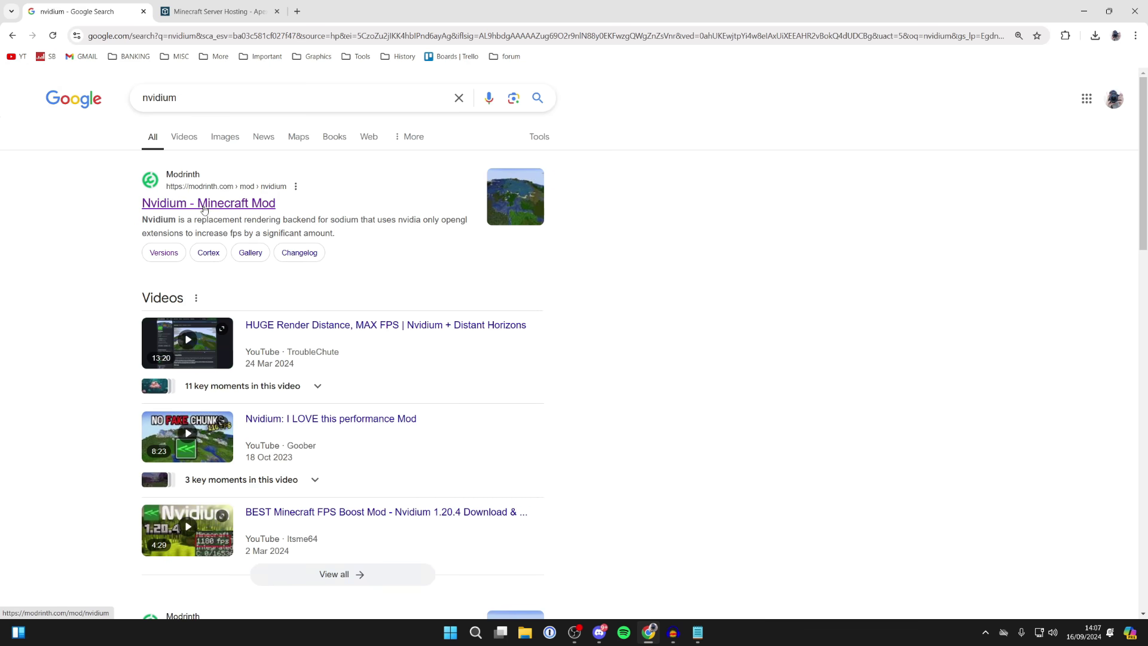
pyautogui.click(203, 207)
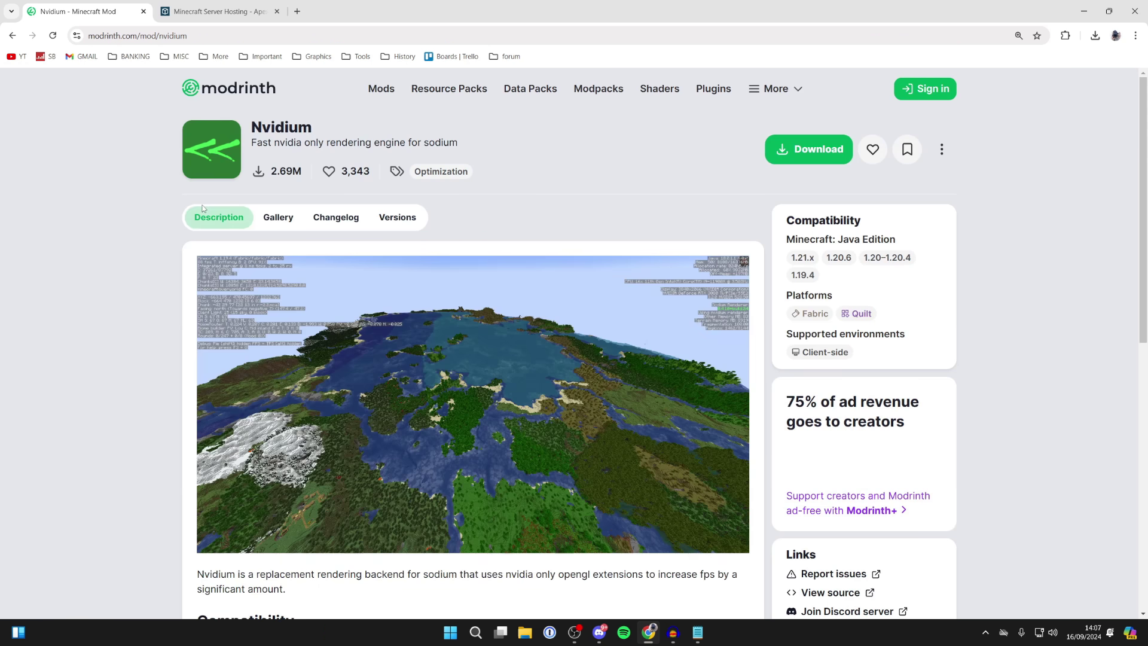
# Read the Nvidium page's NVIDIA GPU requirement note
pyautogui.scroll(-5, 319, 204)
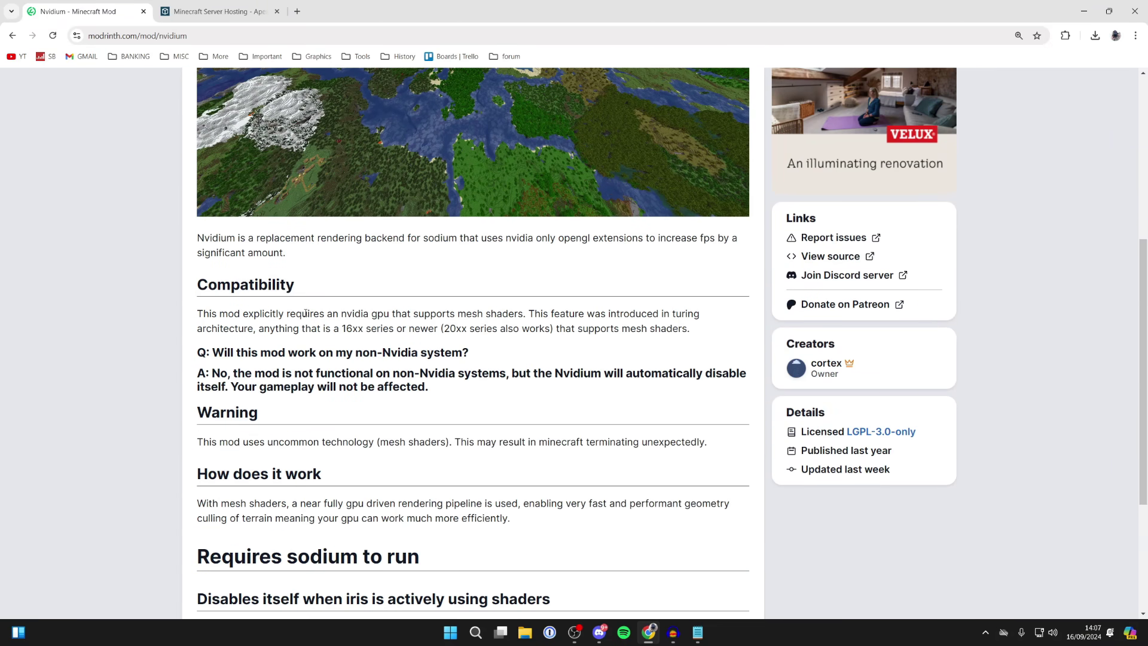
pyautogui.moveTo(279, 327); pyautogui.dragTo(391, 313)
pyautogui.click(394, 324)
pyautogui.scroll(3, 394, 325)
pyautogui.scroll(2, 394, 325)
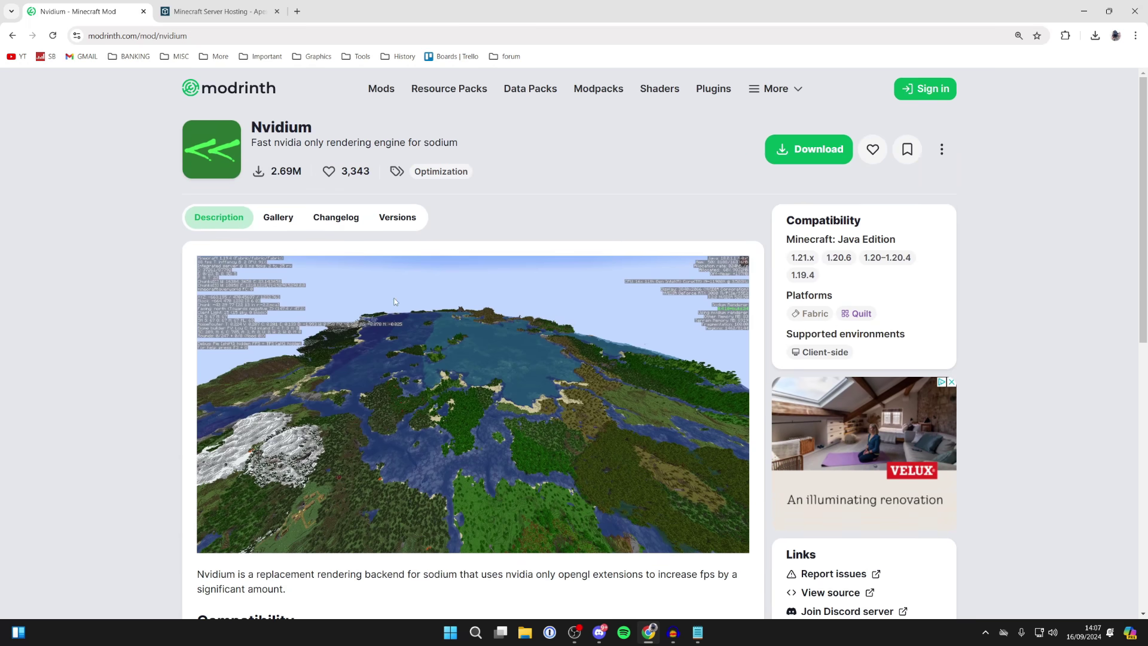
# Download the Nvidium 0.3.1 release for Minecraft 1.21.x from the Versions list
pyautogui.click(383, 217)
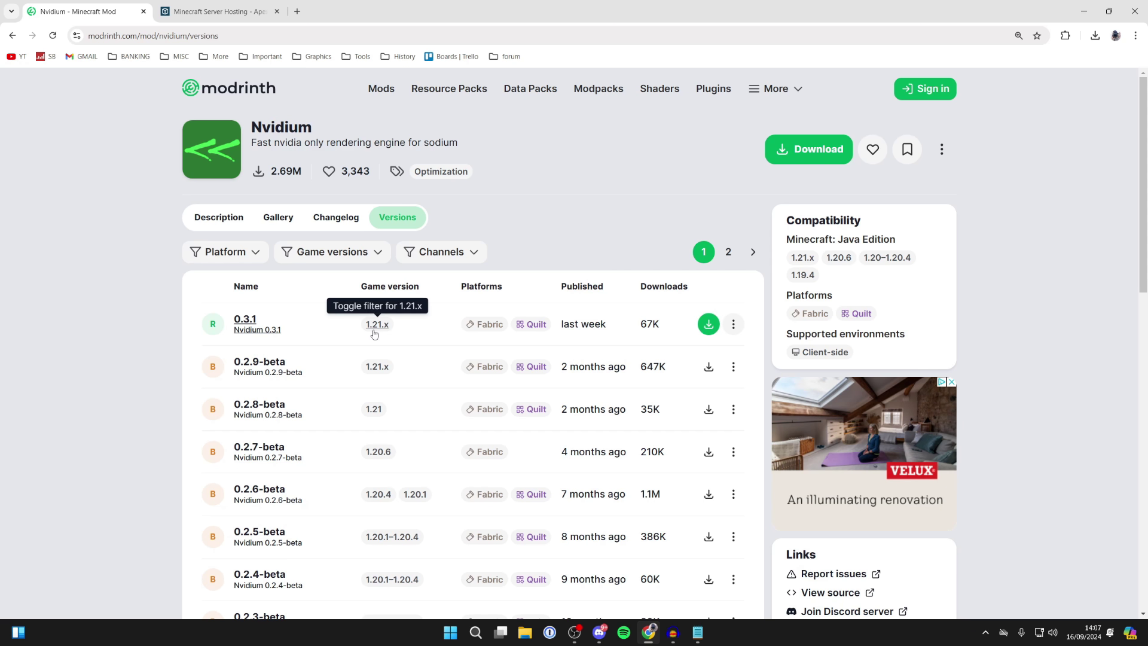
pyautogui.click(708, 324)
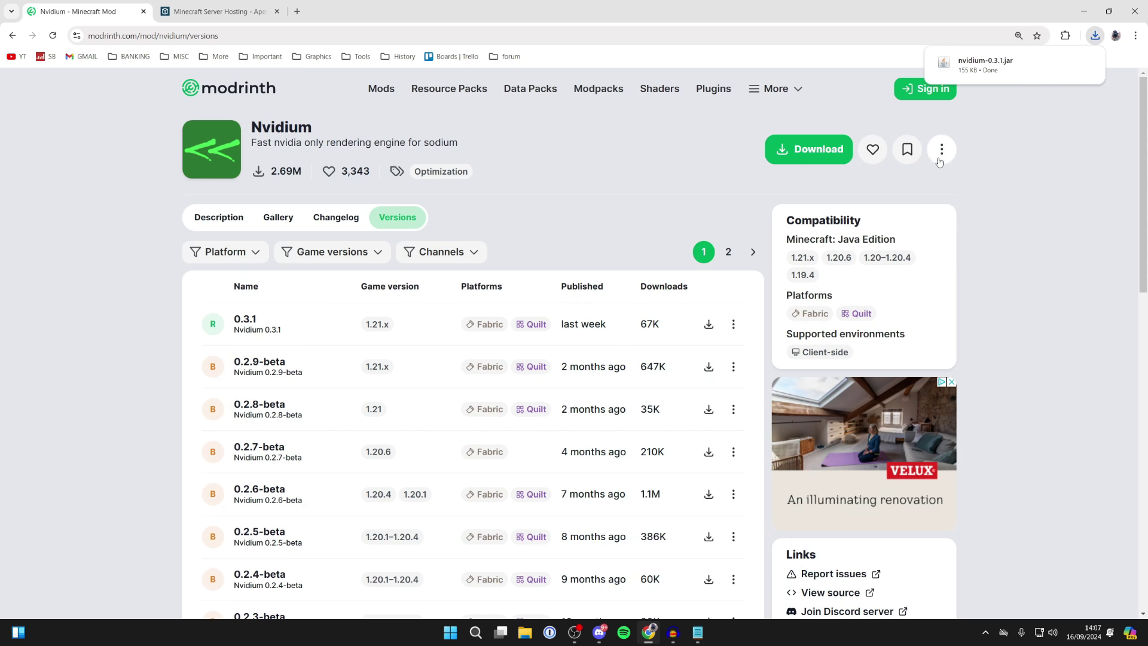
pyautogui.scroll(-7, 608, 182)
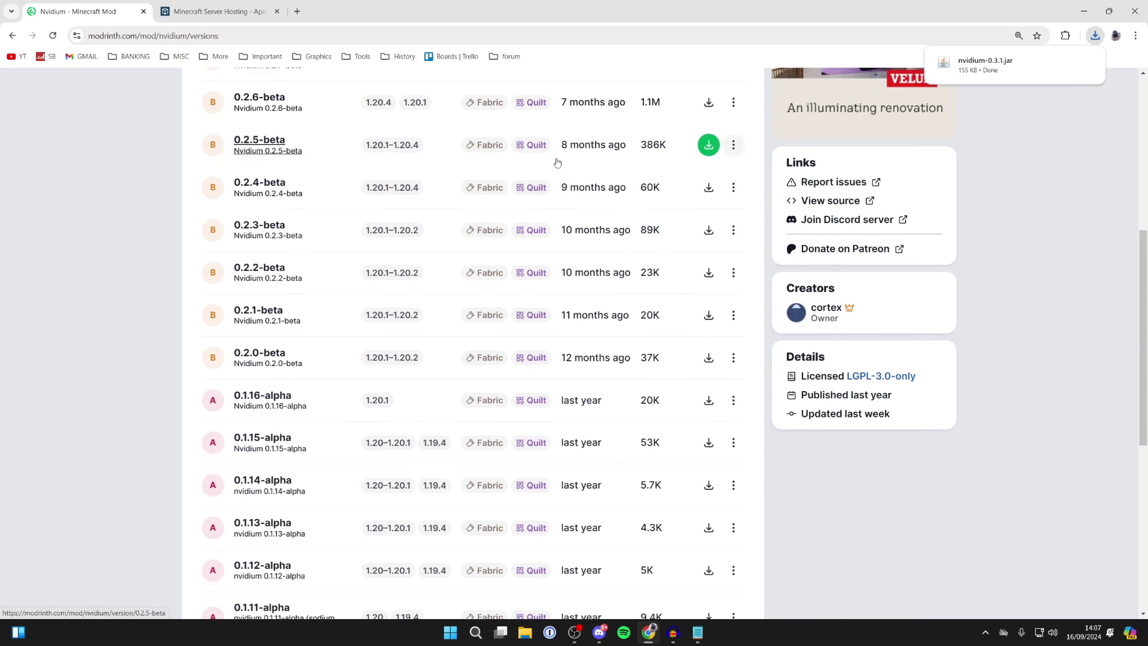
pyautogui.scroll(7, 705, 149)
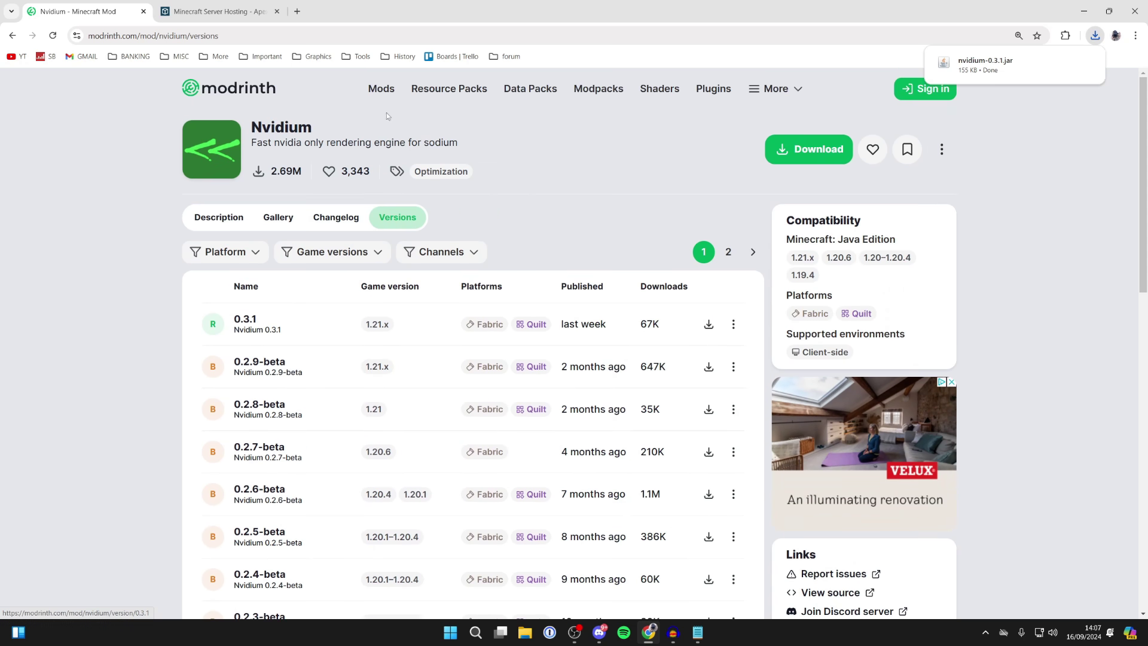
# Find Sodium through Discover mods and download sodium-fabric-0.5.11+mc1.21.jar from its Versions list
pyautogui.click(217, 88)
pyautogui.scroll(-2, 515, 409)
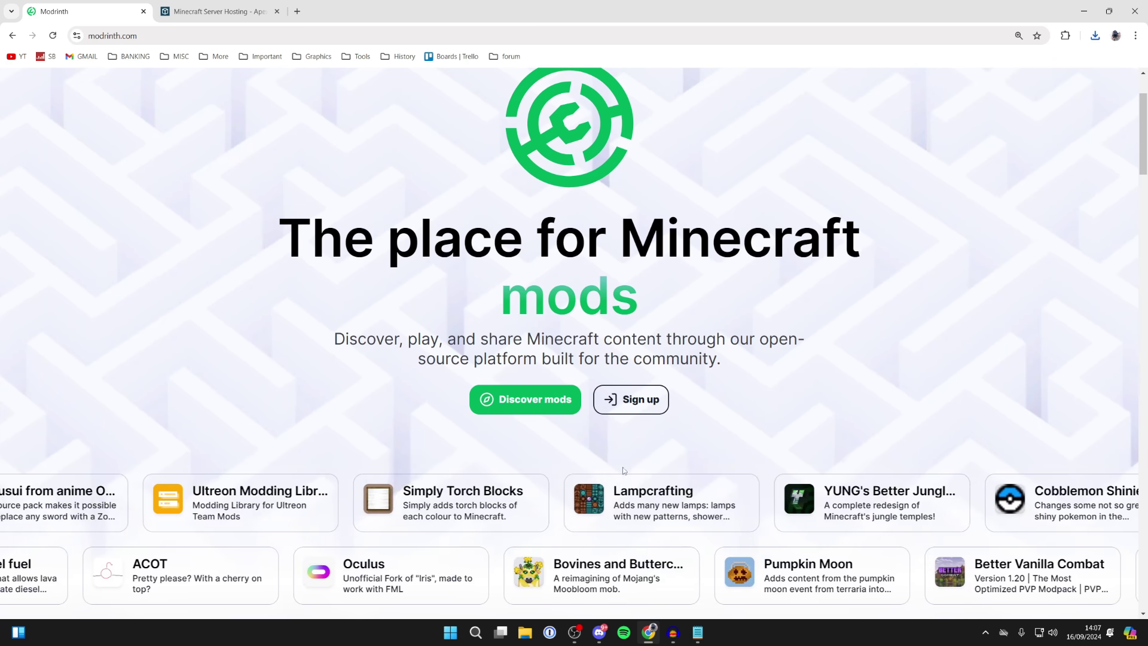
pyautogui.click(514, 409)
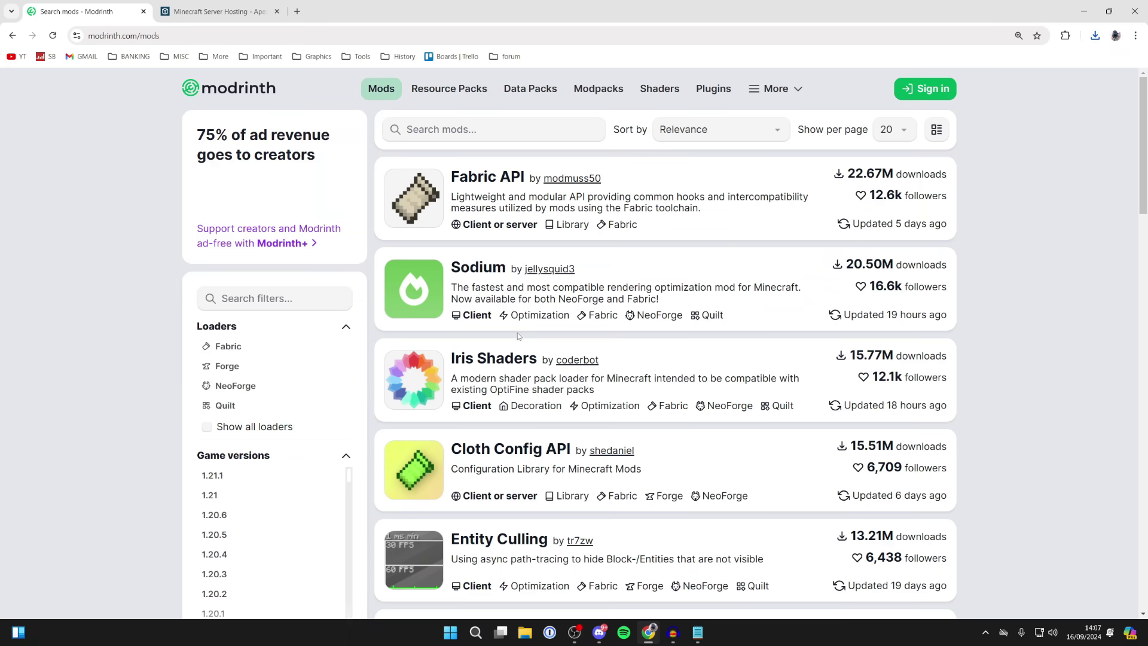
pyautogui.click(484, 272)
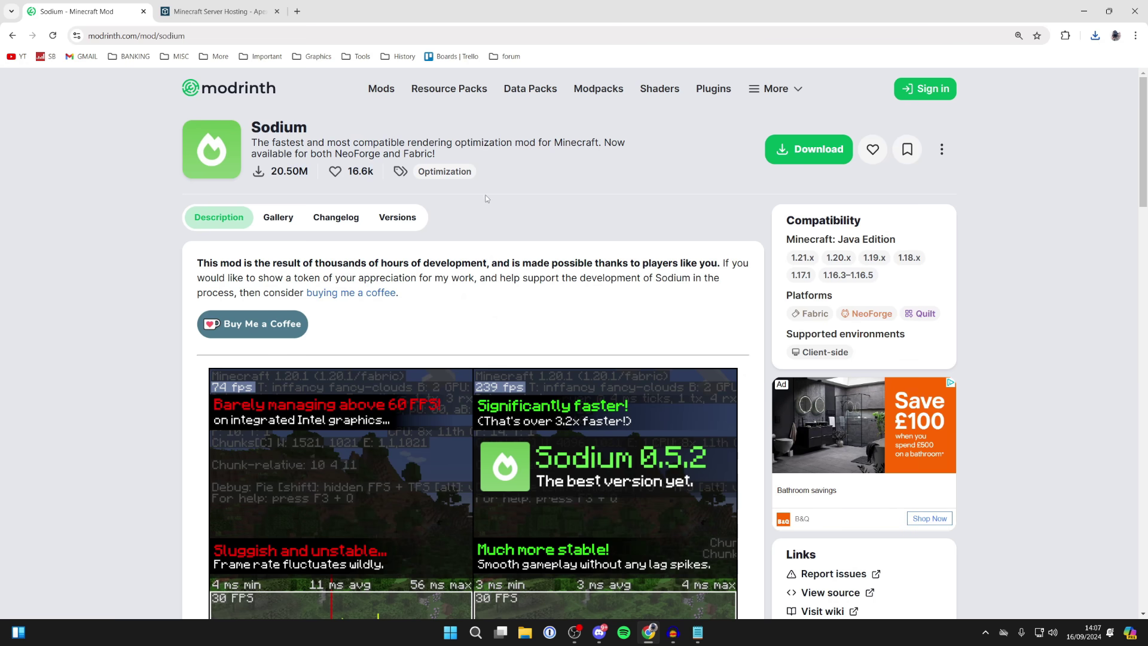
pyautogui.click(386, 219)
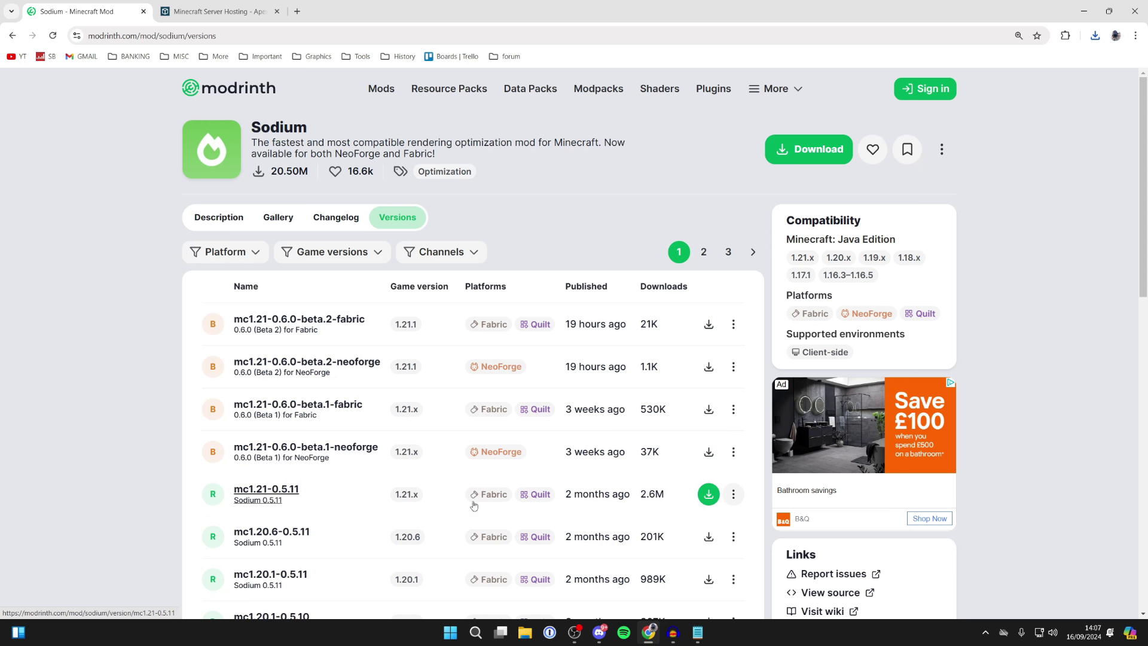
pyautogui.click(708, 494)
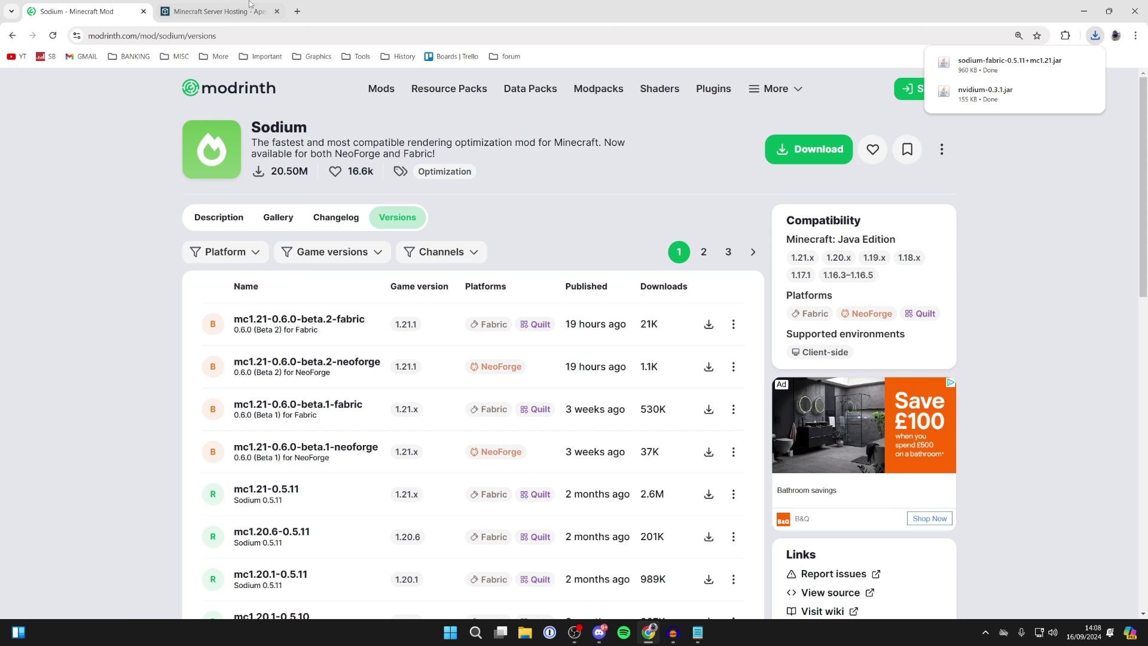
pyautogui.click(12, 35)
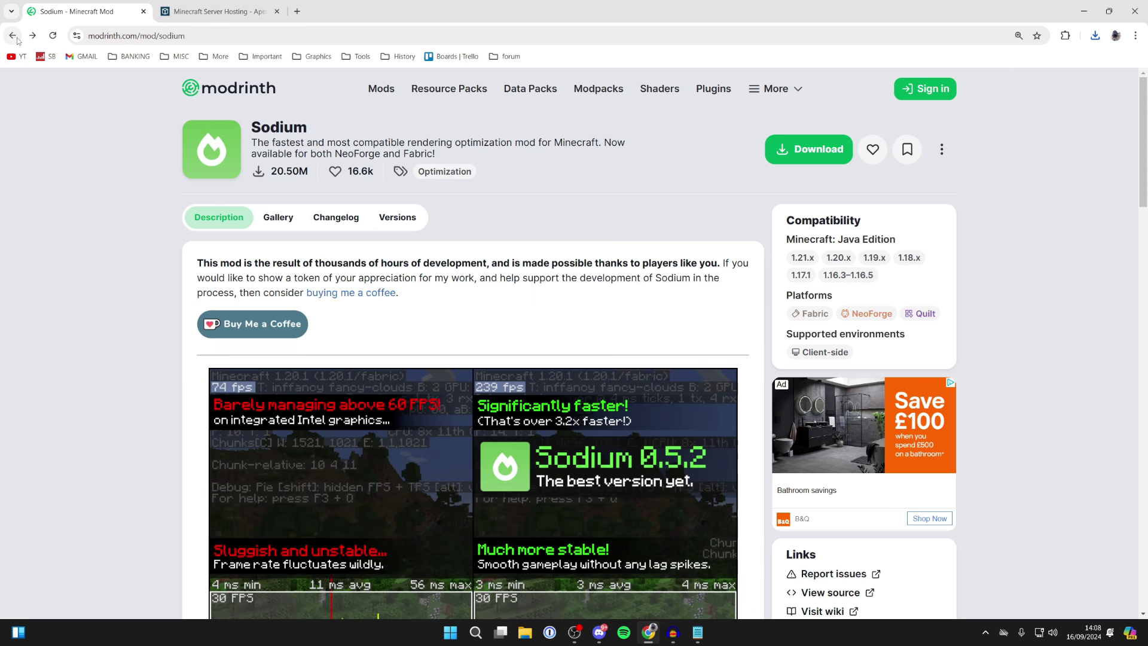
# Open Fabric API from the mods list and download release 0.104.0+1.21.1
pyautogui.click(13, 36)
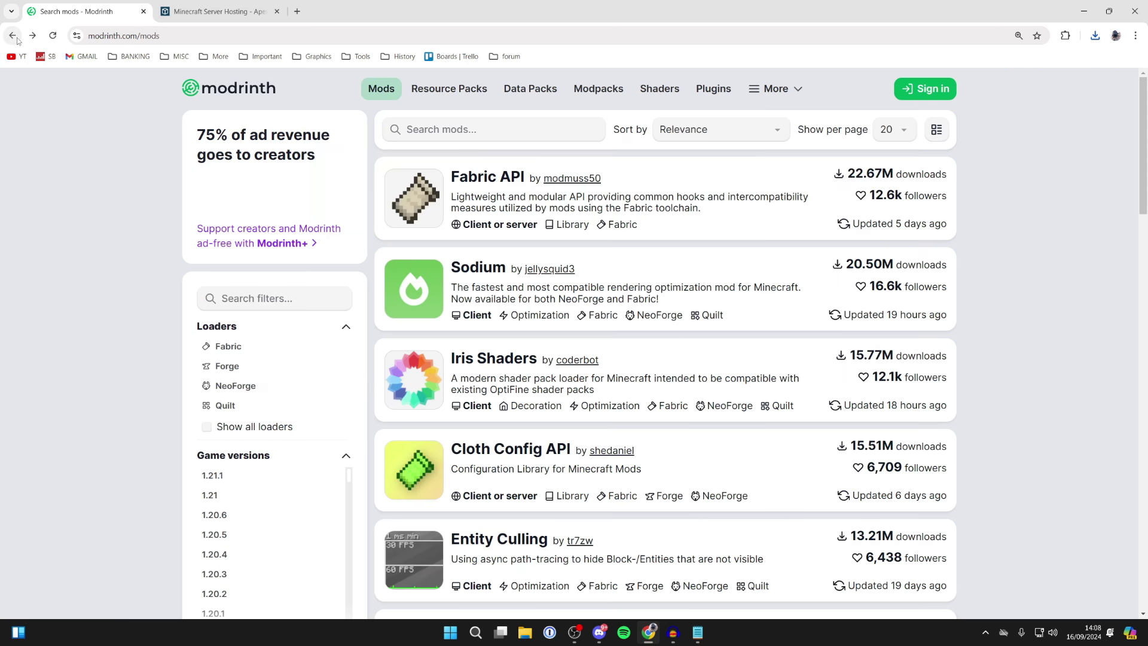
pyautogui.click(471, 180)
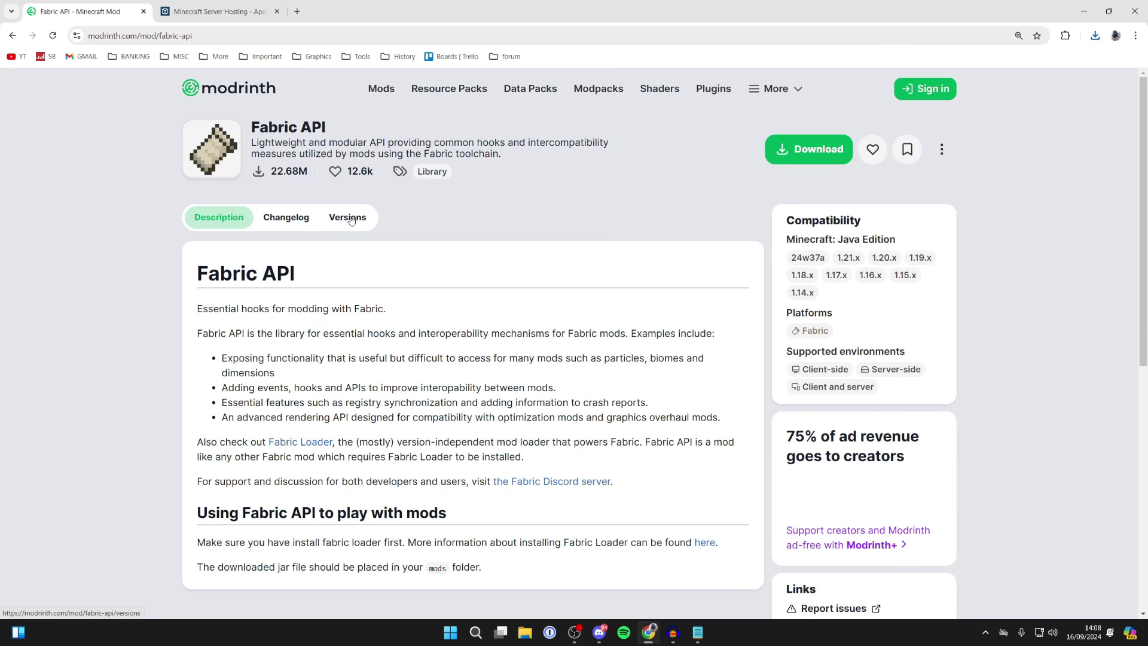
pyautogui.click(352, 221)
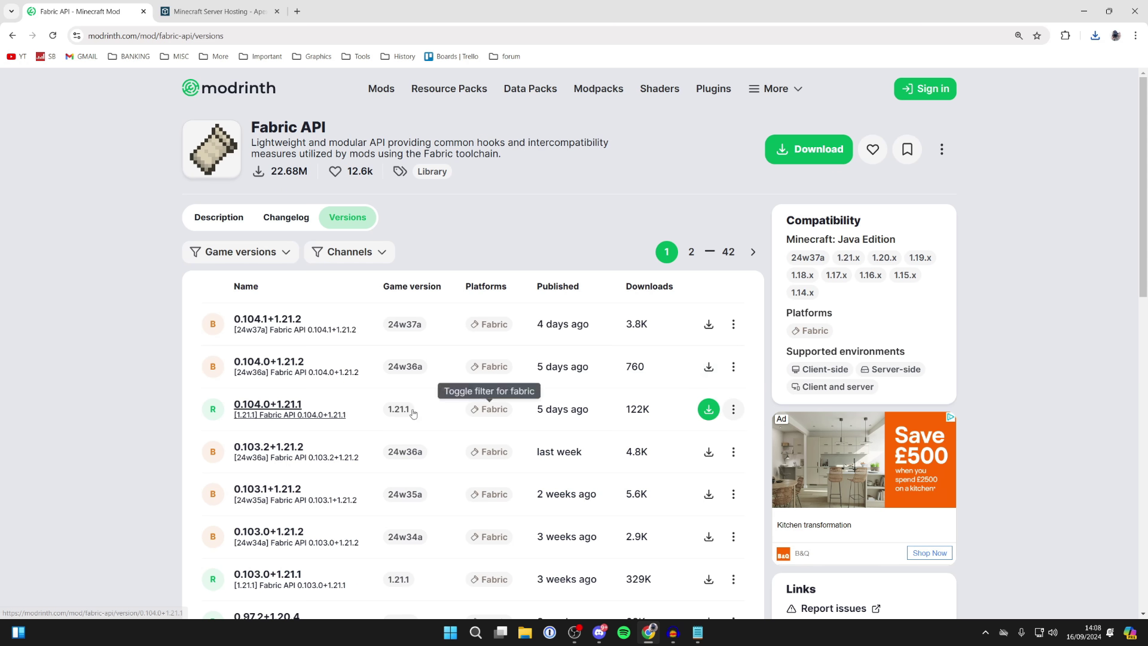
pyautogui.click(708, 410)
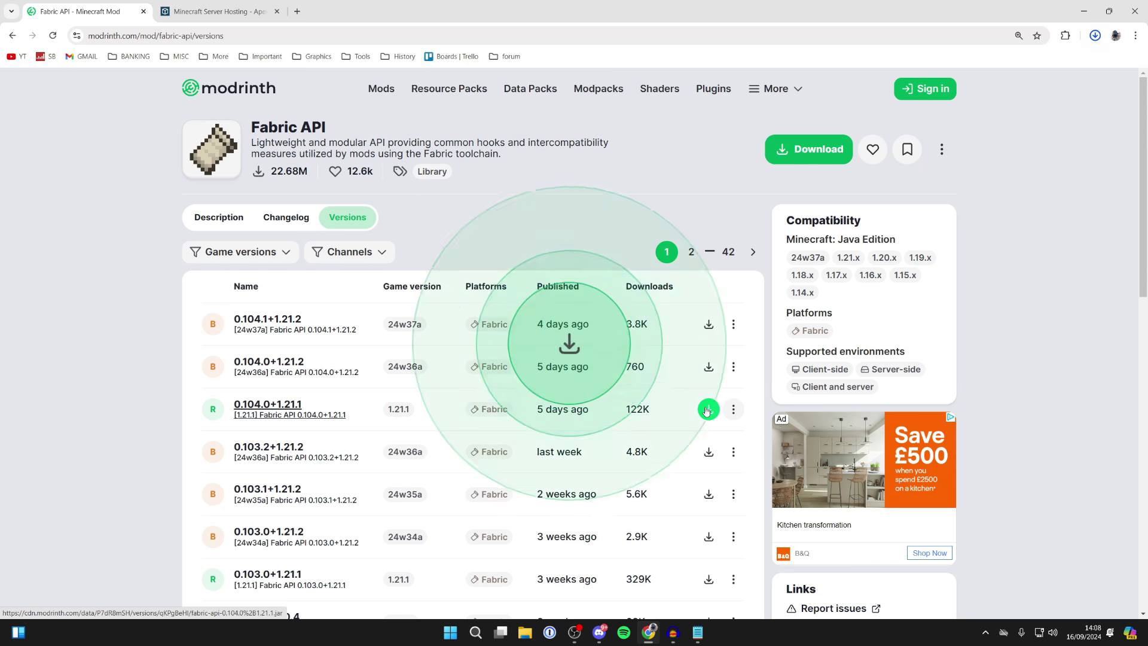
# Search Google for 'fabric minecraft' and download the Windows Fabric installer from fabricmc.net
pyautogui.hotkey('alt', 'Left')
pyautogui.click(491, 315)
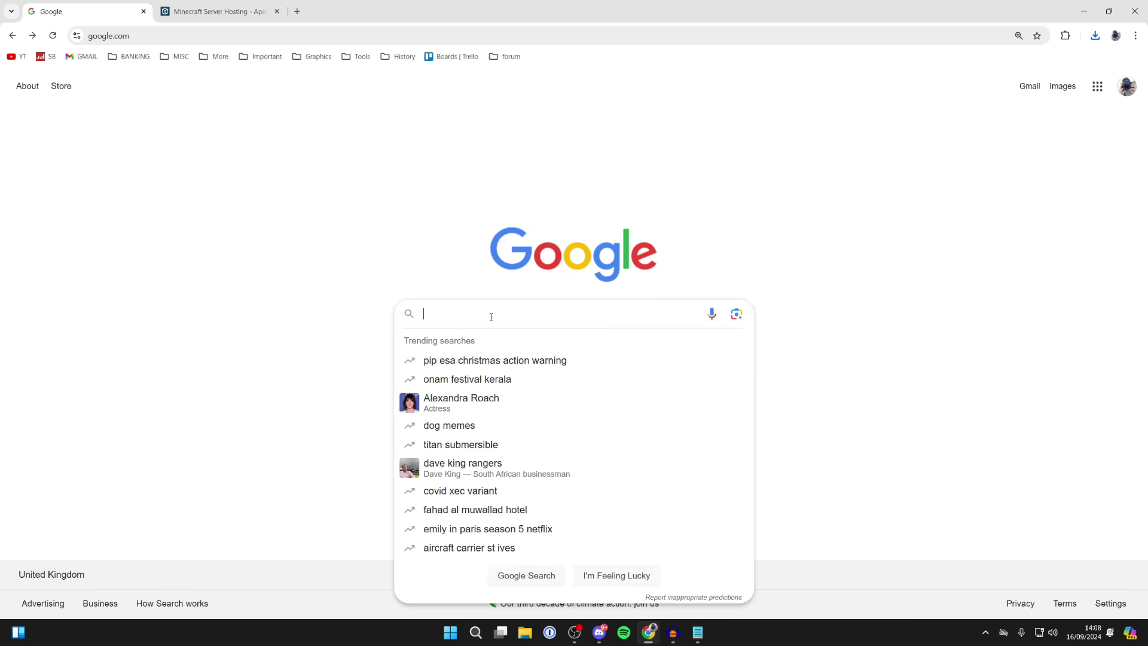
pyautogui.write('fabric minecraft')
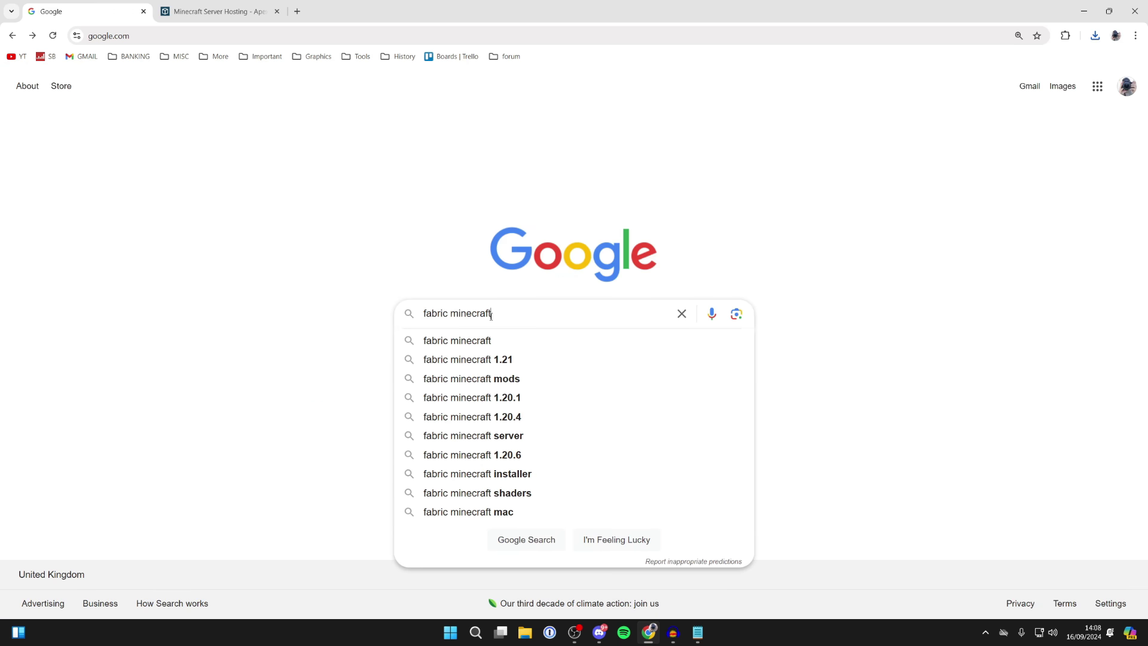
pyautogui.press('Return')
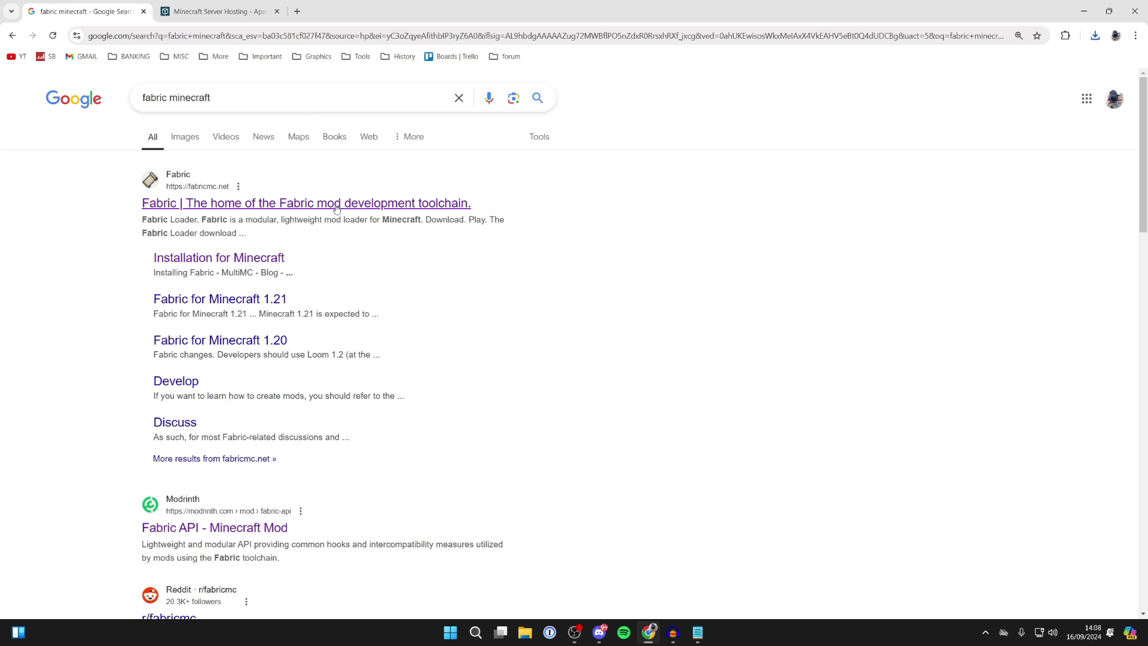
pyautogui.click(257, 206)
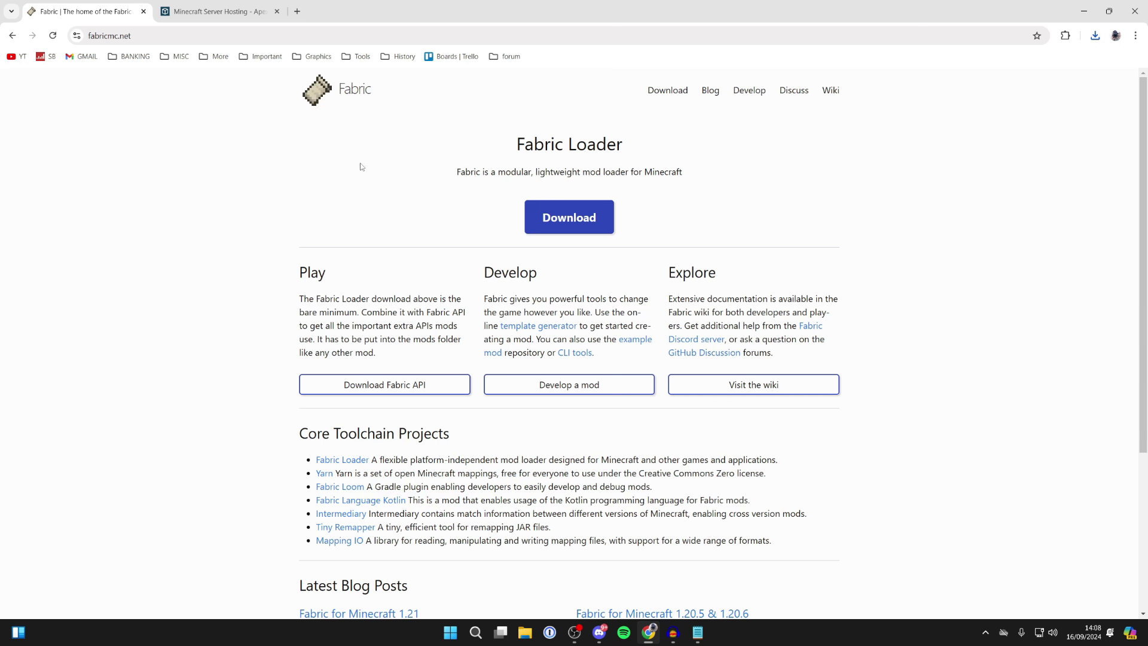
pyautogui.click(569, 217)
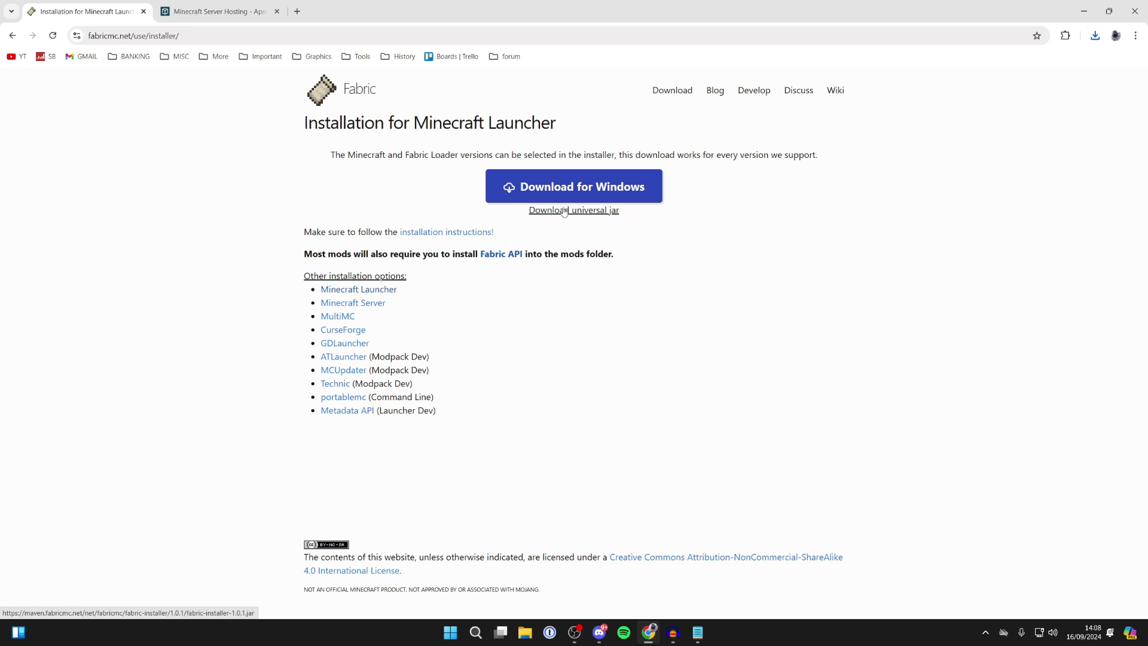
pyautogui.click(562, 191)
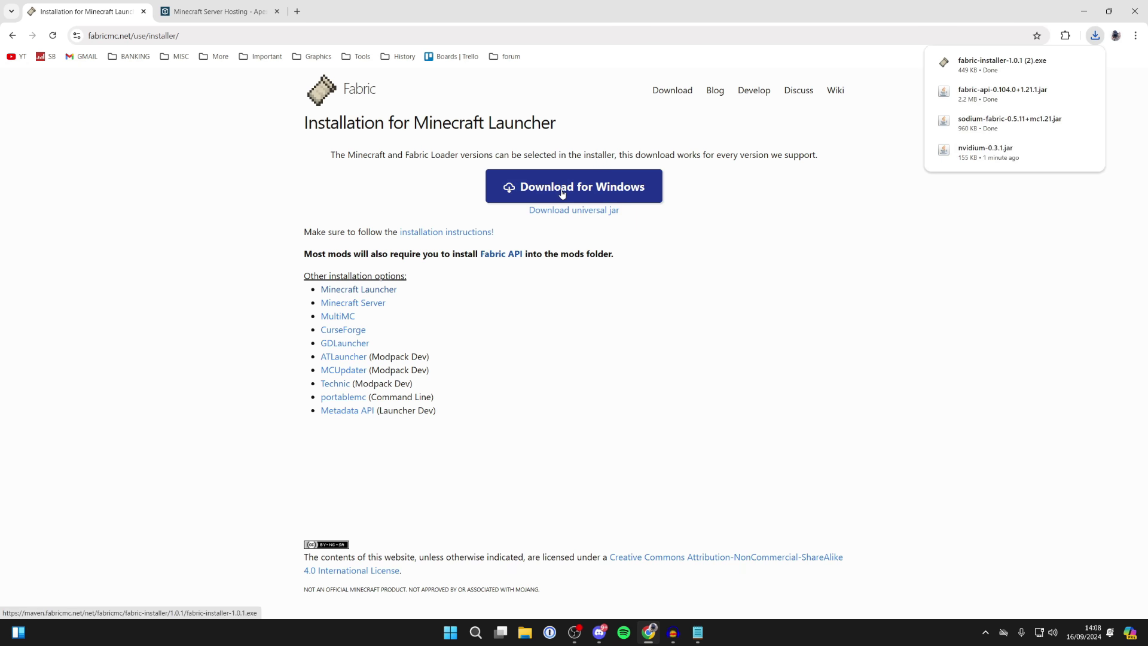
# Scroll the Apex Hosting page and highlight the 24/7 Servers & Support heading
pyautogui.click(252, 3)
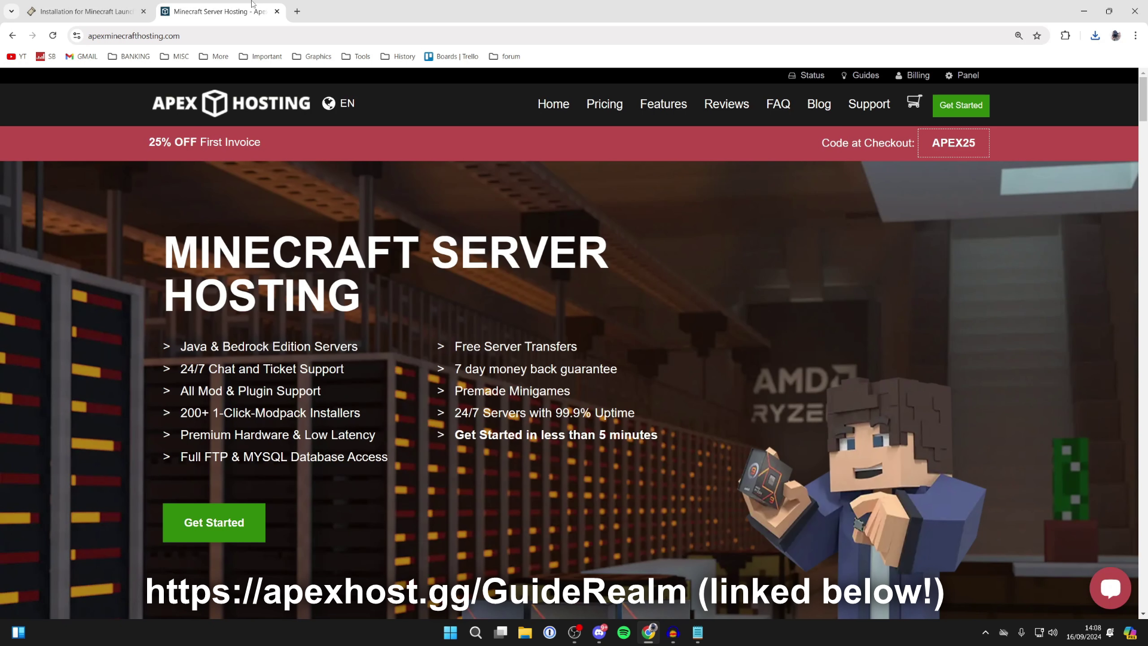
pyautogui.scroll(-7, 370, 252)
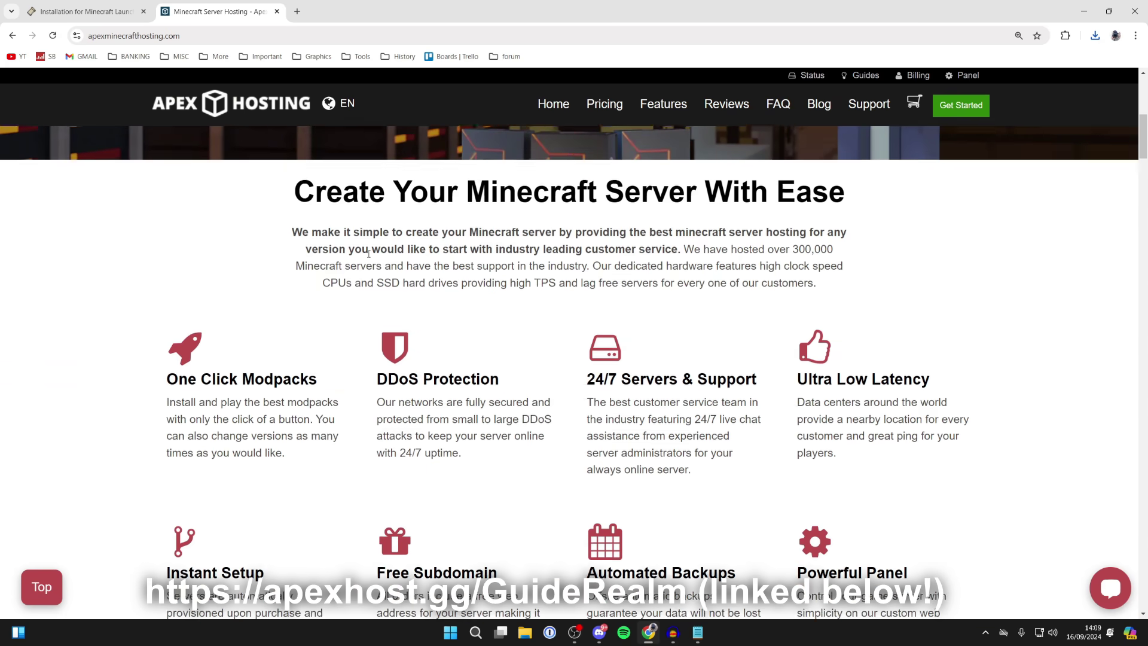
pyautogui.scroll(-2, 302, 311)
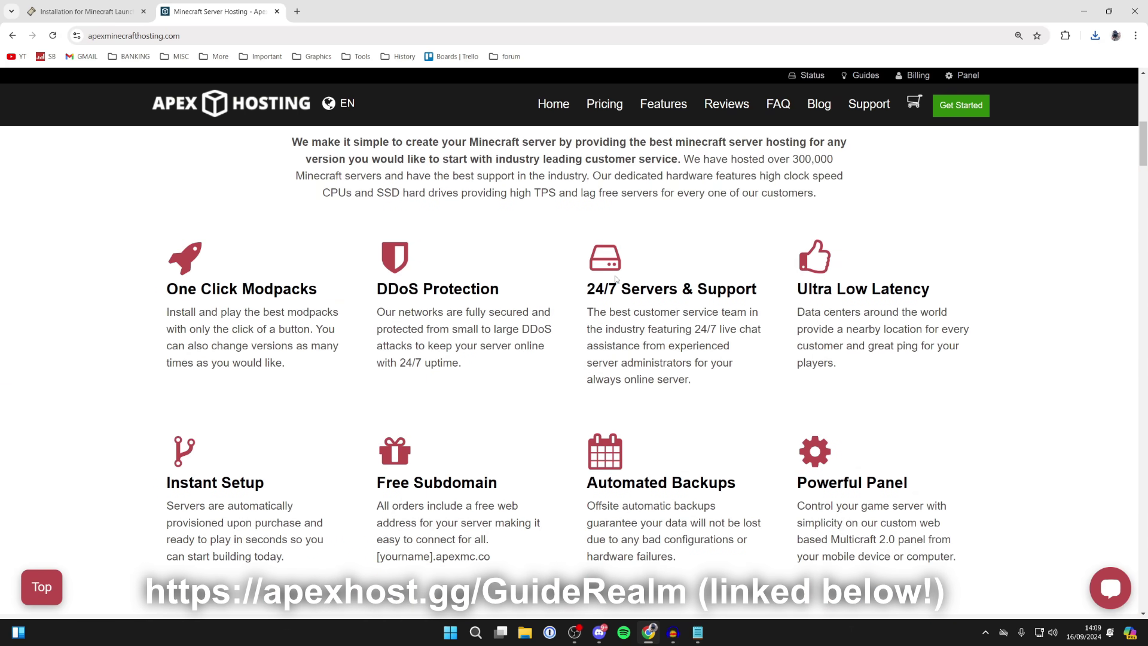
pyautogui.moveTo(607, 289); pyautogui.dragTo(776, 297)
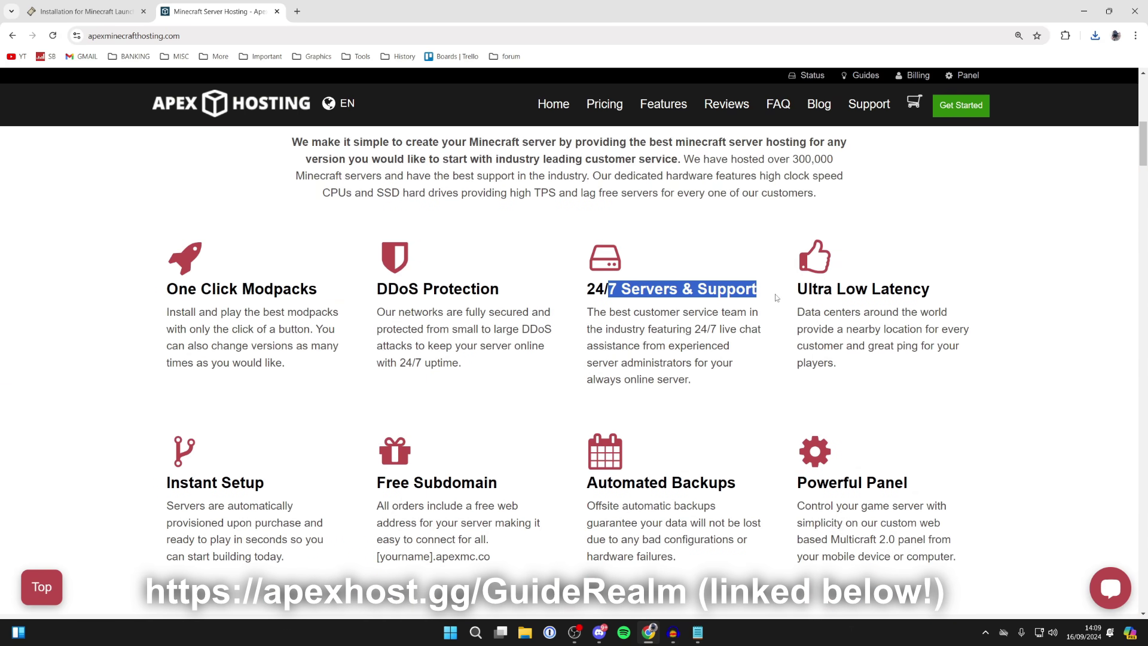
pyautogui.click(712, 293)
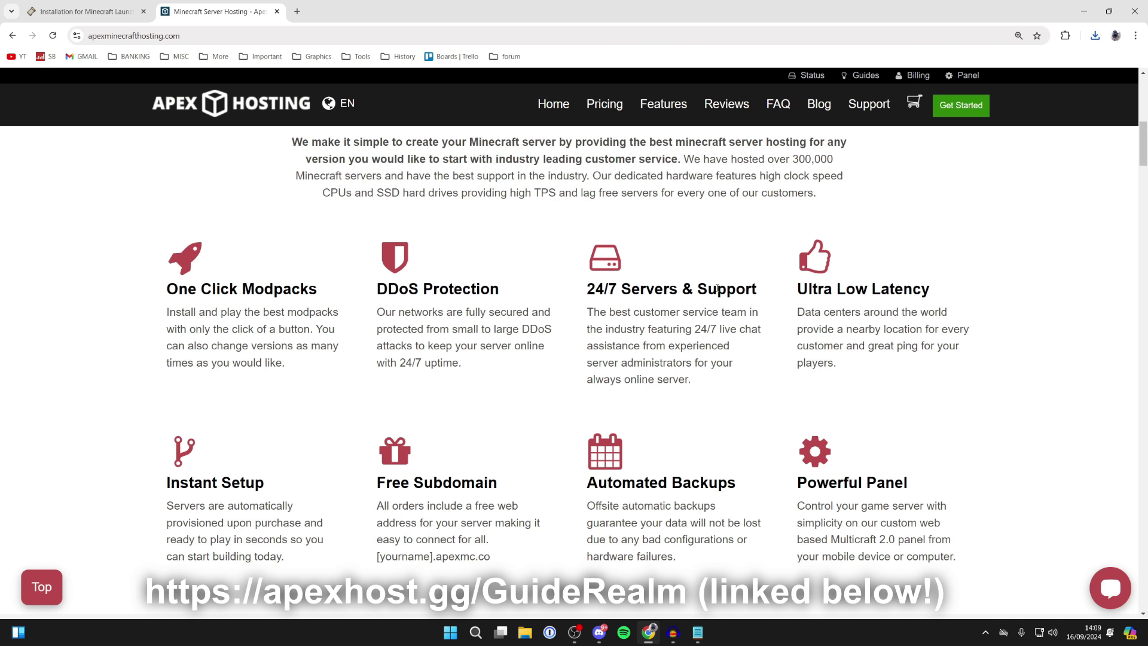
# Highlight the 25% OFF First Invoice offer at the top, then minimize Chrome
pyautogui.scroll(9, 719, 415)
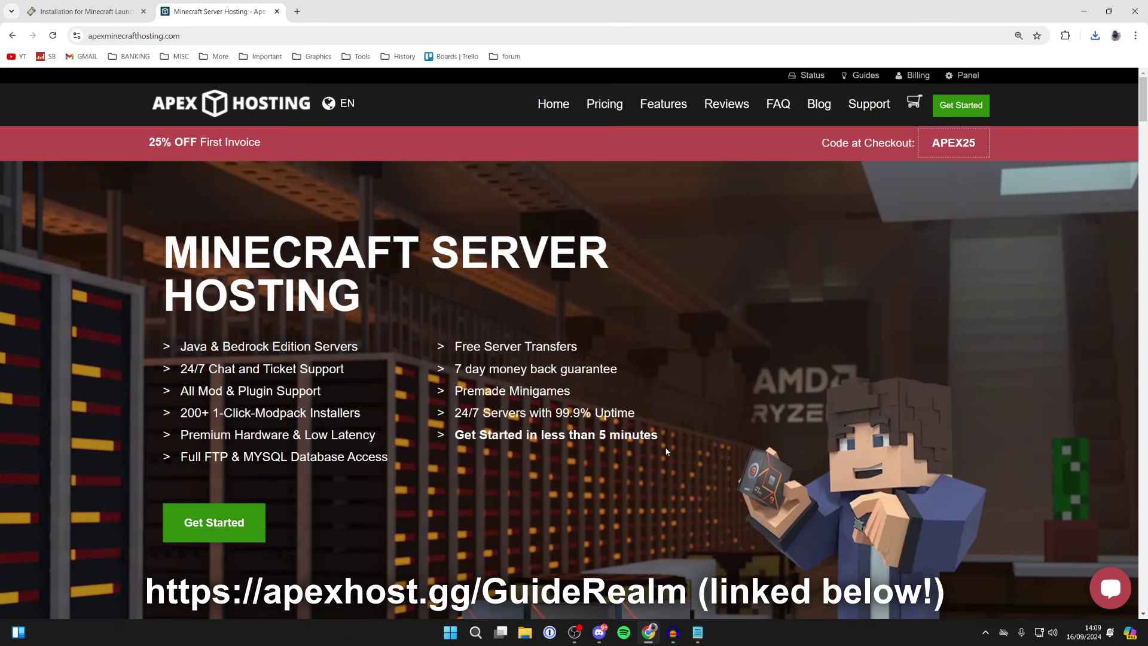
pyautogui.moveTo(153, 144); pyautogui.dragTo(272, 156)
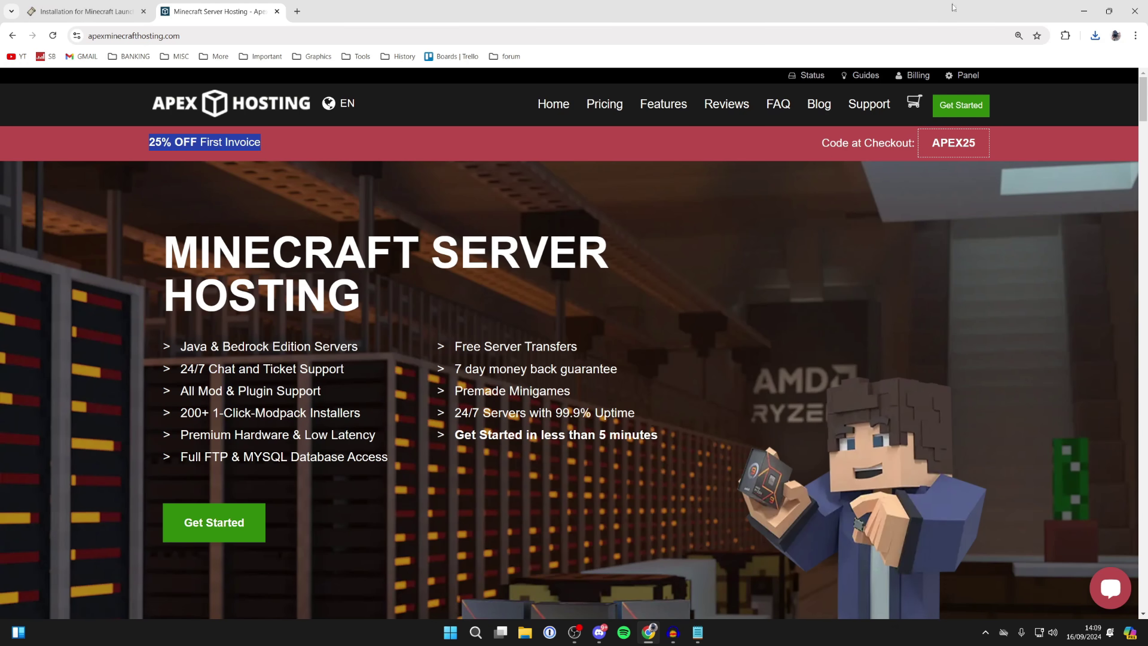
pyautogui.click(1084, 6)
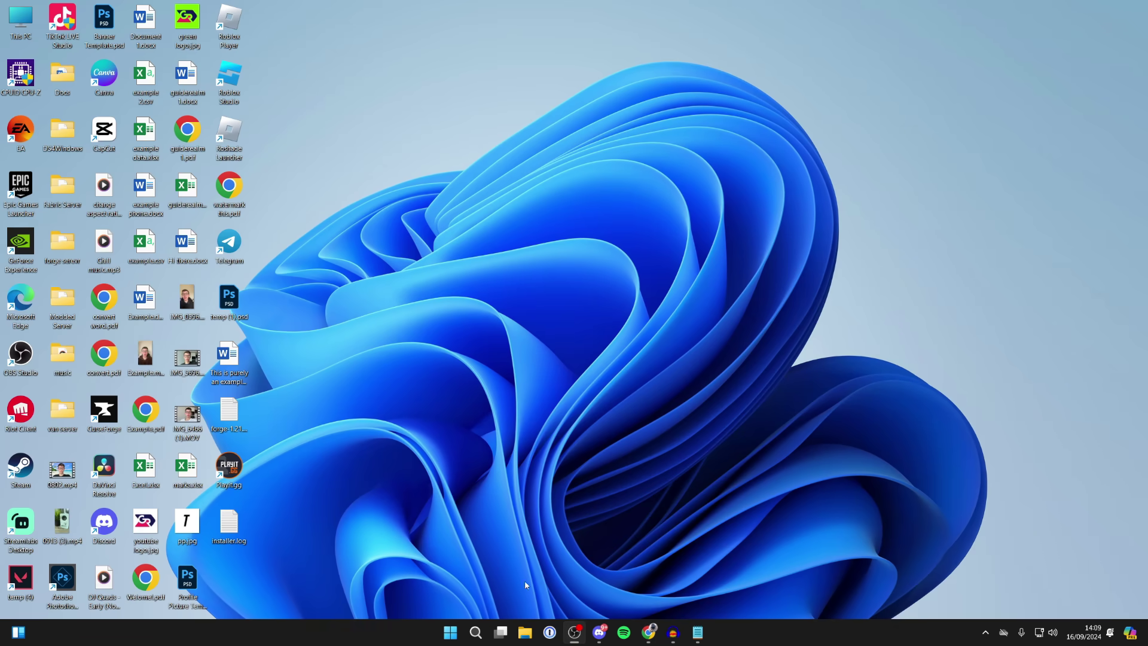
# Move the Fabric installer, Fabric API, Sodium and Nvidium downloads from Downloads onto the desktop
pyautogui.click(525, 634)
pyautogui.moveTo(330, 197); pyautogui.dragTo(891, 240)
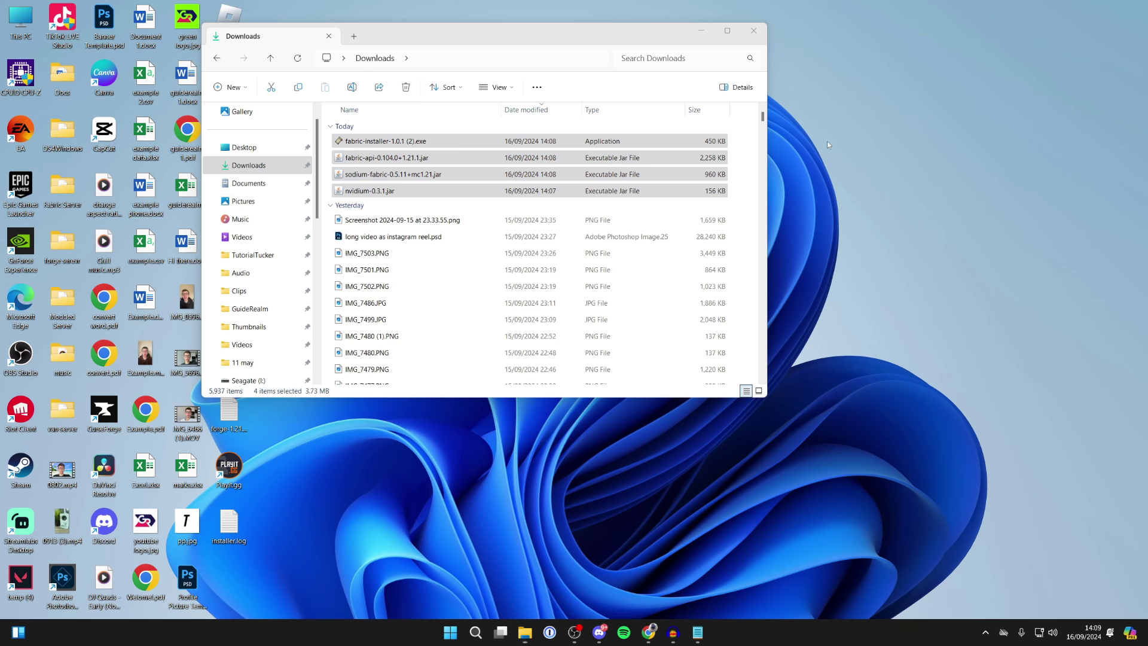
pyautogui.click(699, 31)
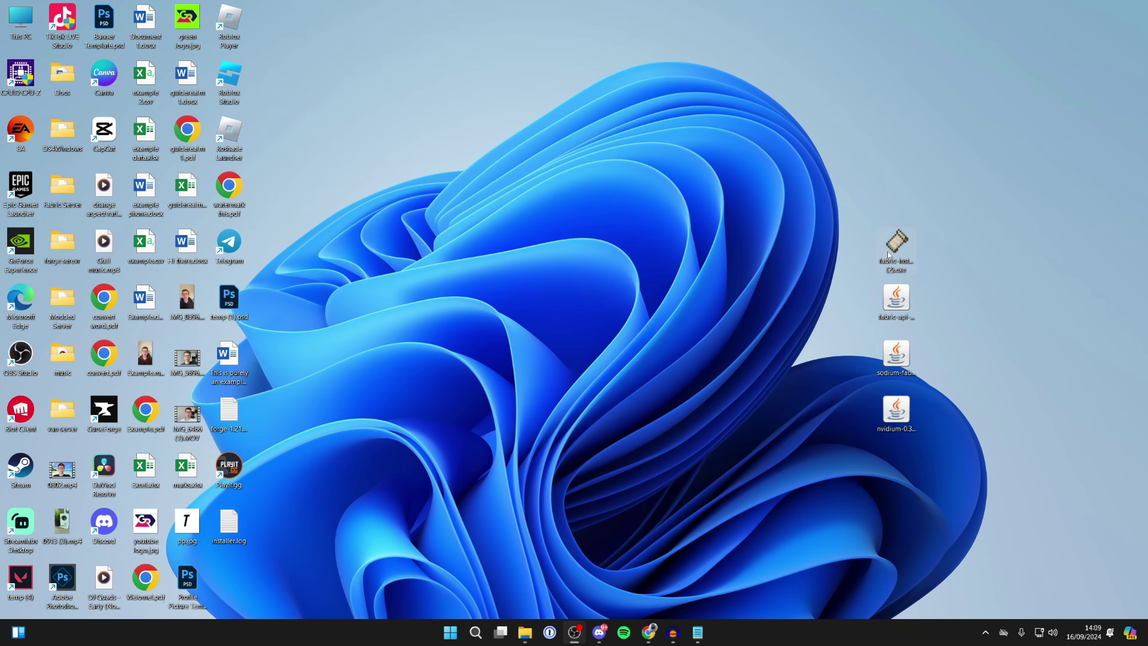
pyautogui.click(889, 254)
# Install Fabric loader 0.16.5 for Minecraft 1.21.1, confirm success and close the installer
pyautogui.doubleClick(900, 247)
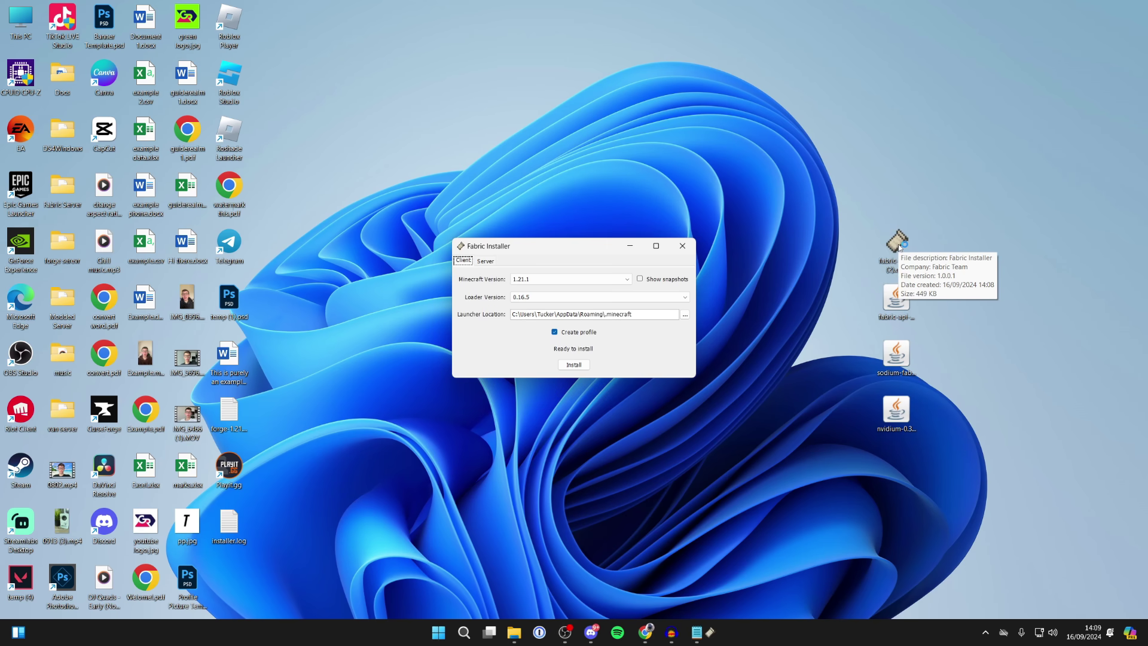
pyautogui.click(556, 279)
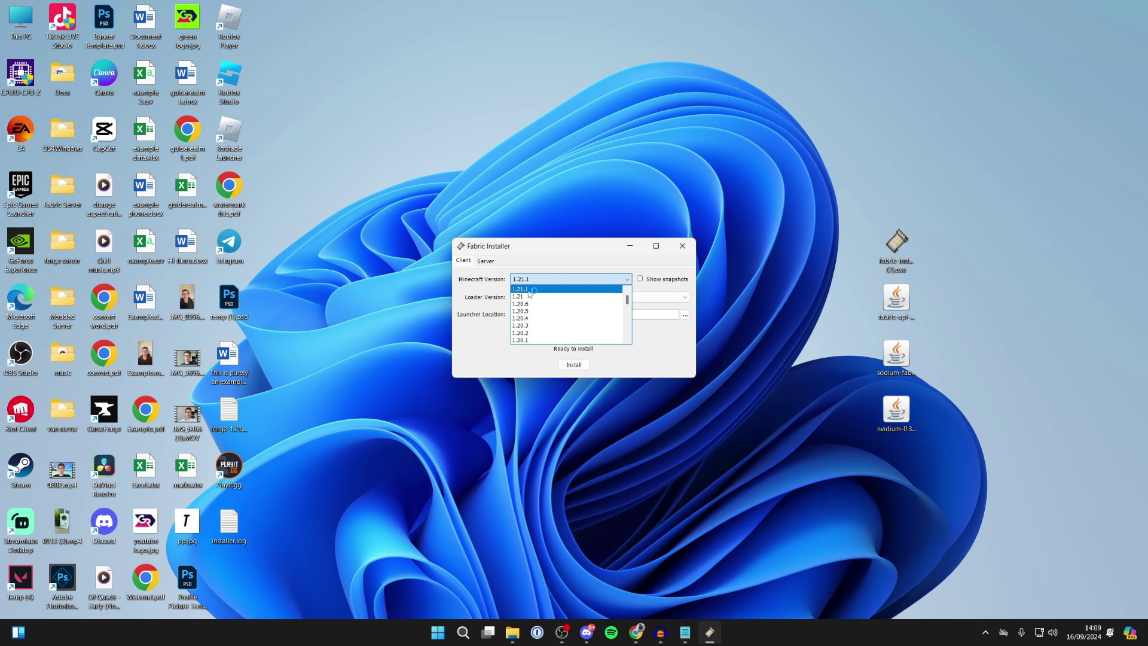
pyautogui.click(544, 289)
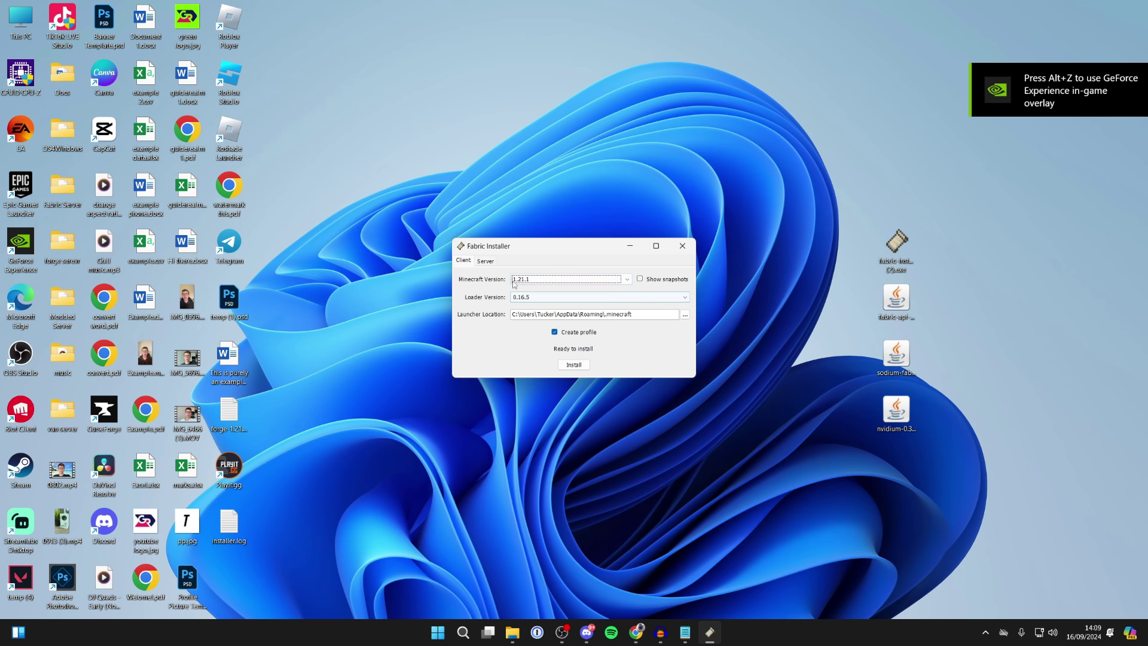
pyautogui.click(577, 365)
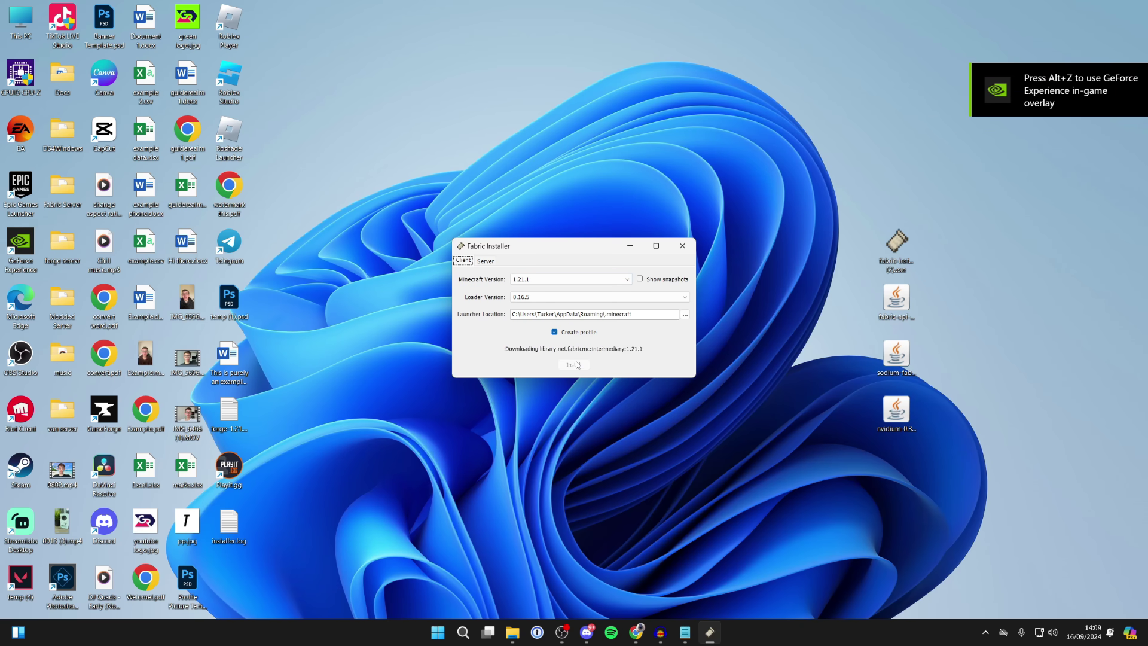
pyautogui.click(574, 335)
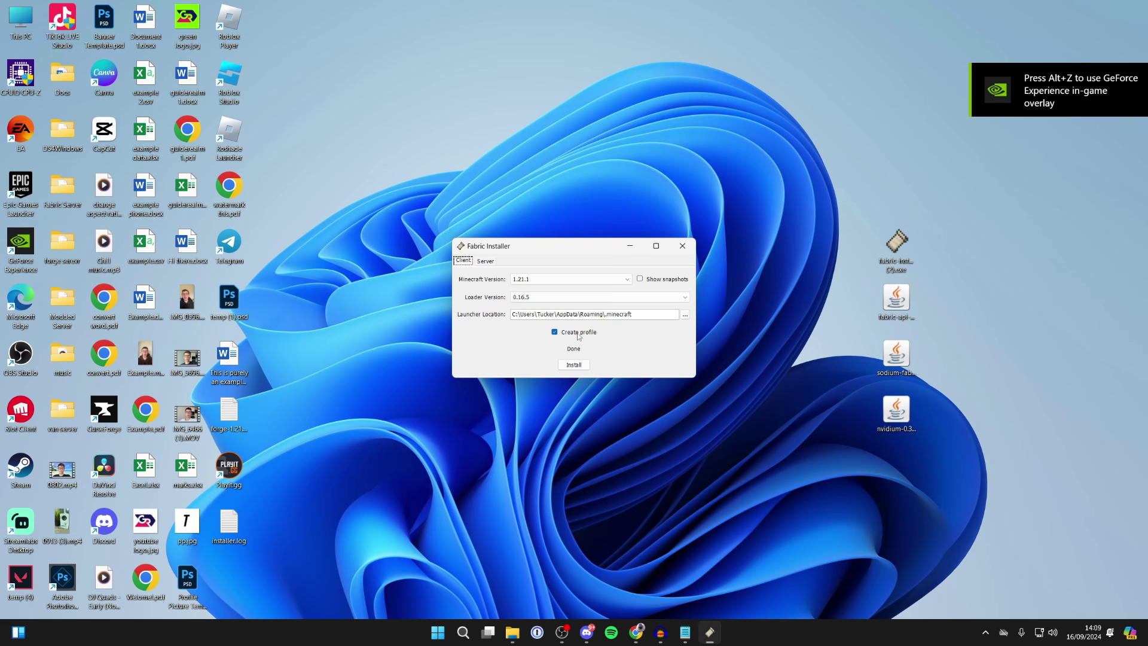
pyautogui.click(683, 246)
# Launch Minecraft Launcher via a 'min' search and open the fabric-loader-1.21.1 installation's .minecraft folder
pyautogui.click(473, 625)
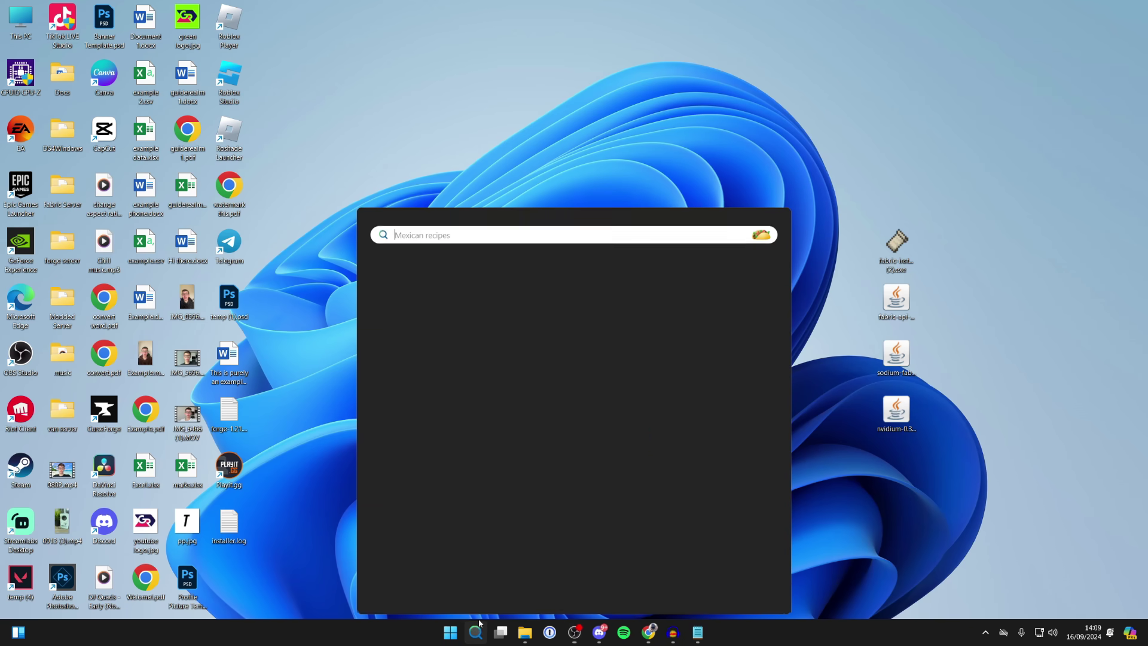
pyautogui.write('min')
pyautogui.press('Return')
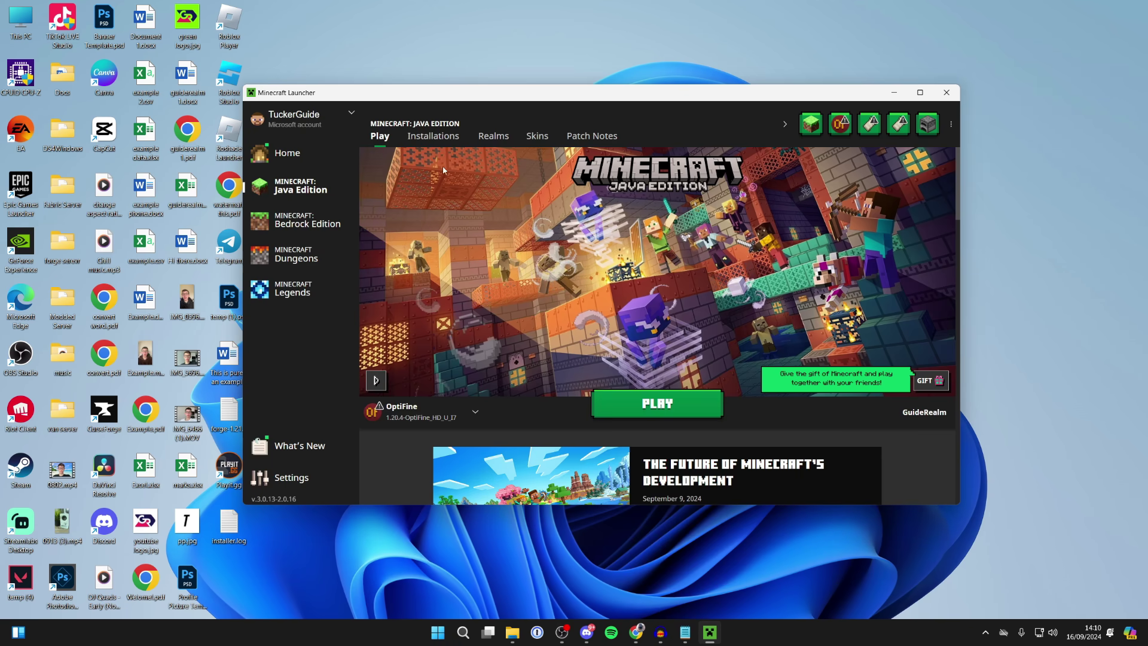
pyautogui.click(439, 137)
pyautogui.scroll(-10, 521, 325)
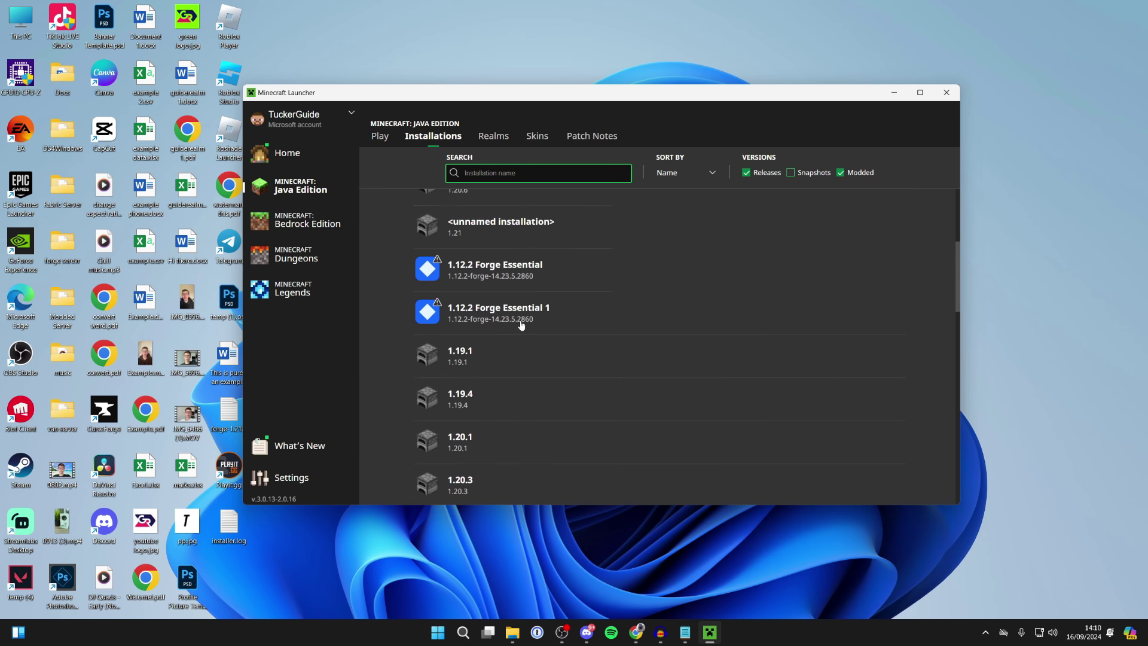
pyautogui.scroll(-3, 521, 326)
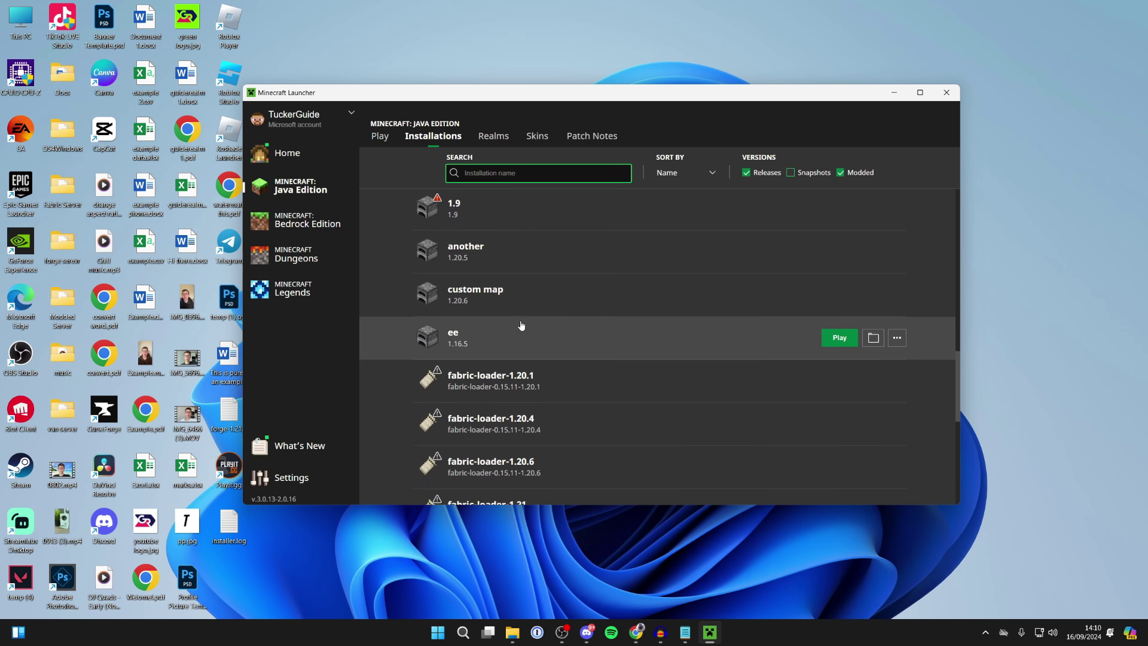
pyautogui.scroll(-2, 521, 328)
pyautogui.scroll(-1, 522, 335)
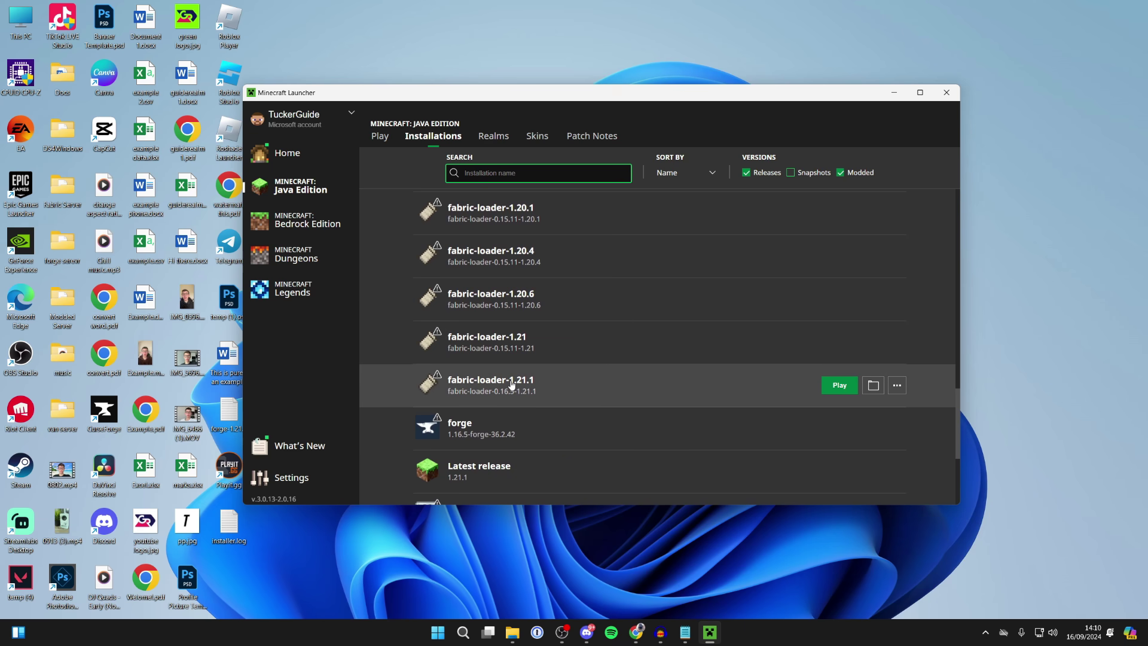
pyautogui.click(874, 387)
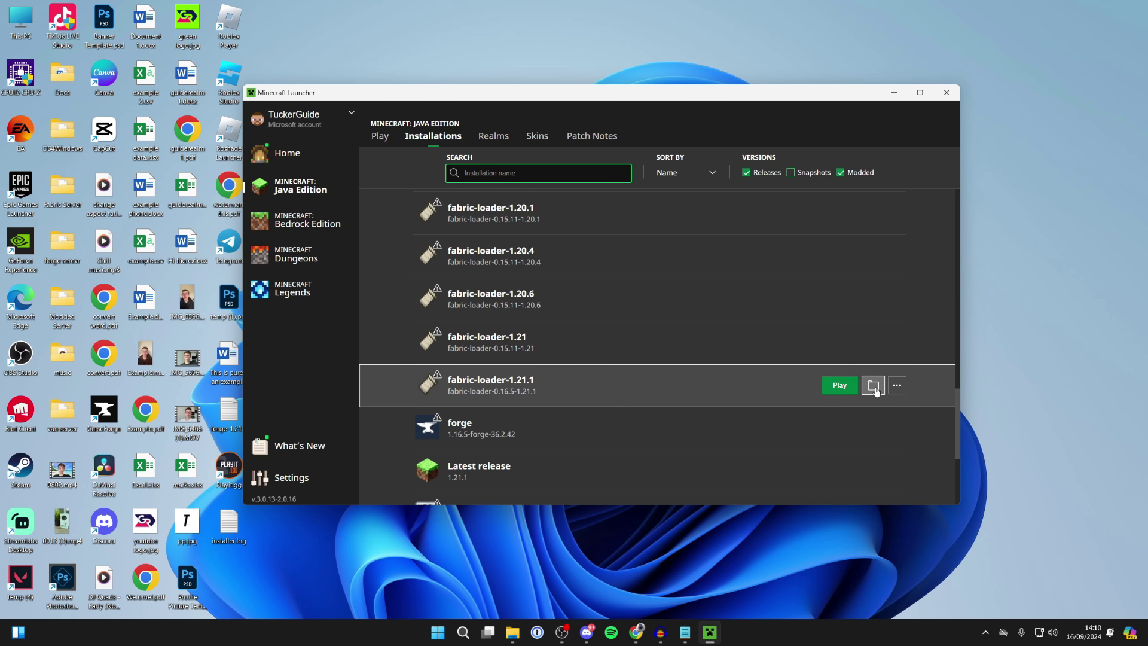
pyautogui.scroll(-5, 538, 307)
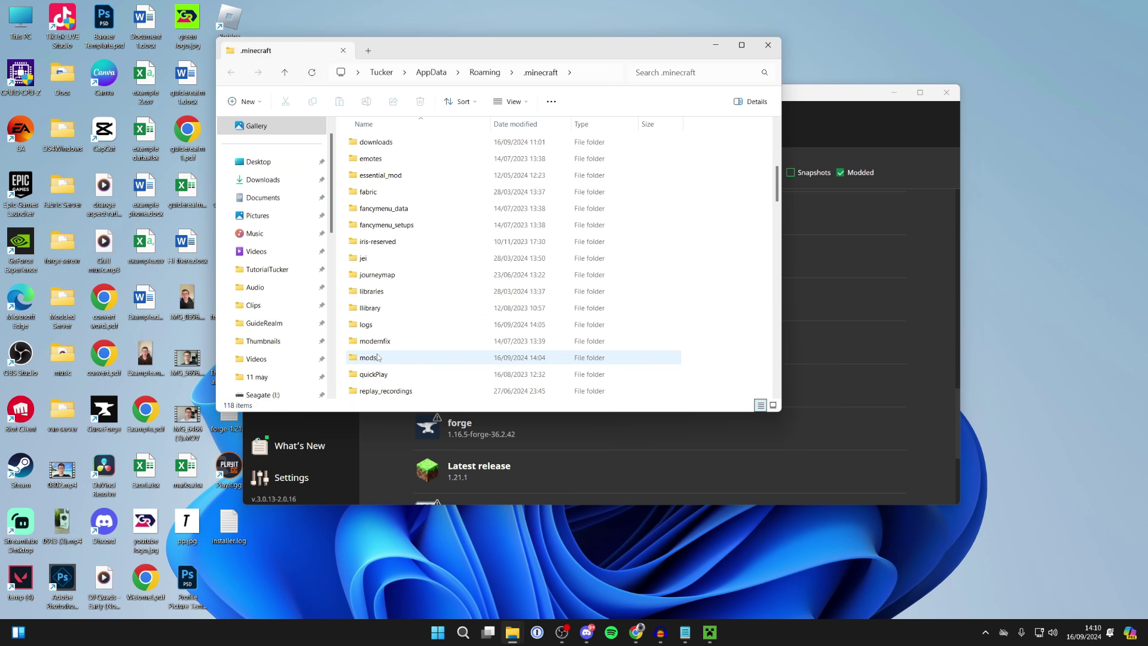
# Place the Fabric API, Sodium and Nvidium jars from the desktop into the mods folder
pyautogui.doubleClick(369, 357)
pyautogui.moveTo(815, 95); pyautogui.dragTo(577, 206)
pyautogui.moveTo(919, 447); pyautogui.dragTo(766, 168)
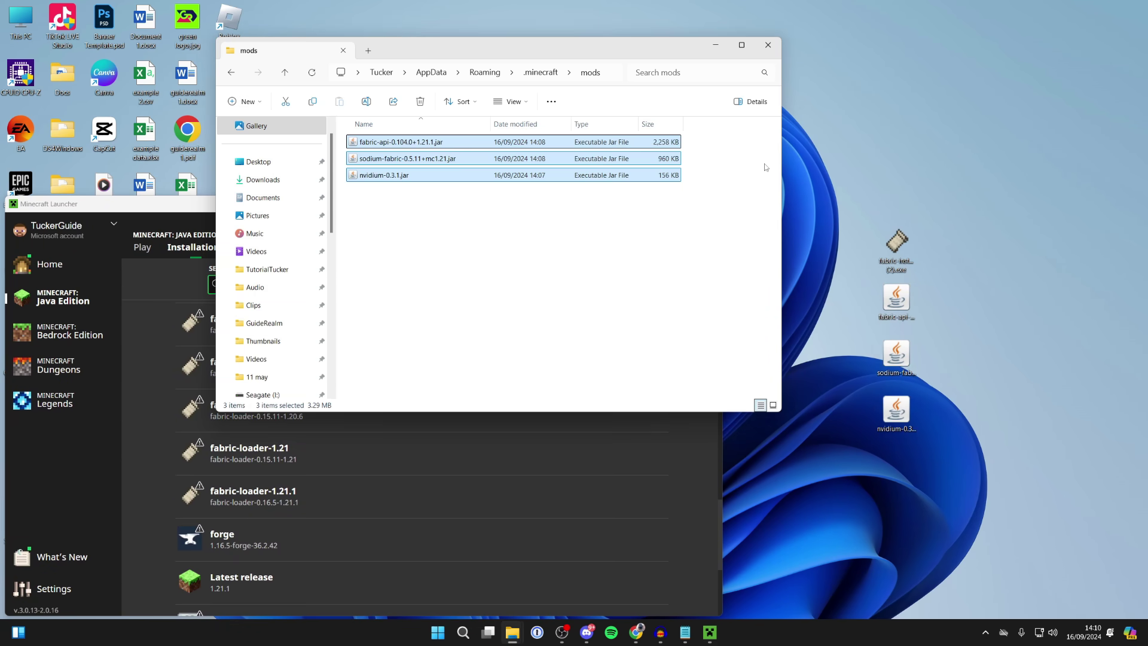
# Close File Explorer and start the fabric-loader-1.21.1 profile from the launcher
pyautogui.click(769, 45)
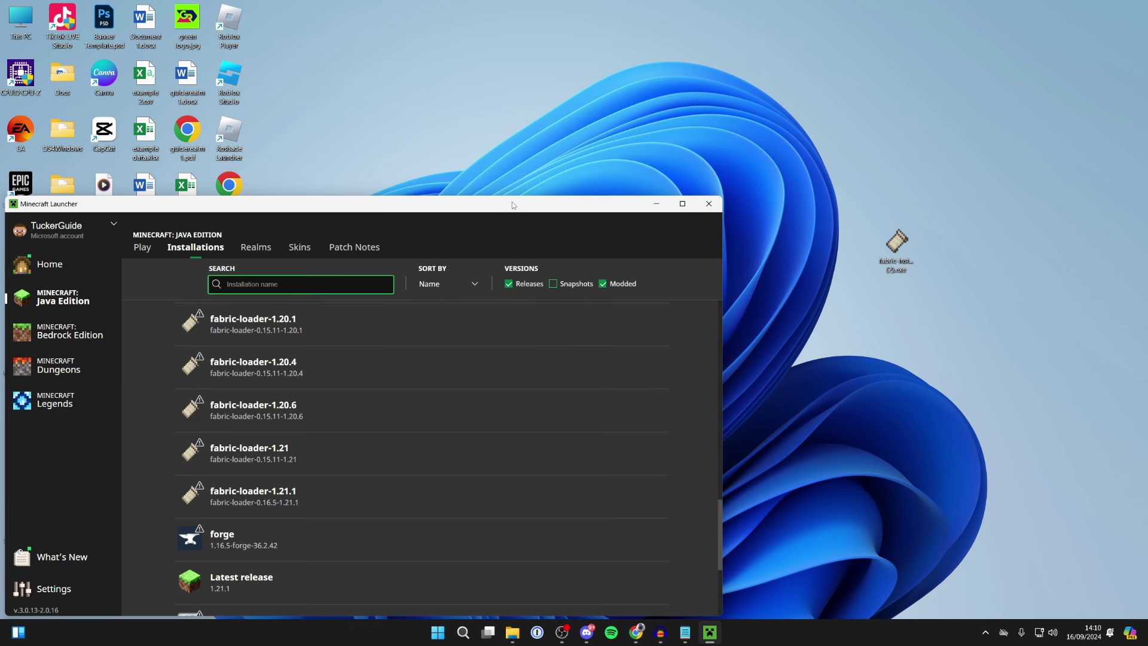
pyautogui.moveTo(513, 205); pyautogui.dragTo(732, 87)
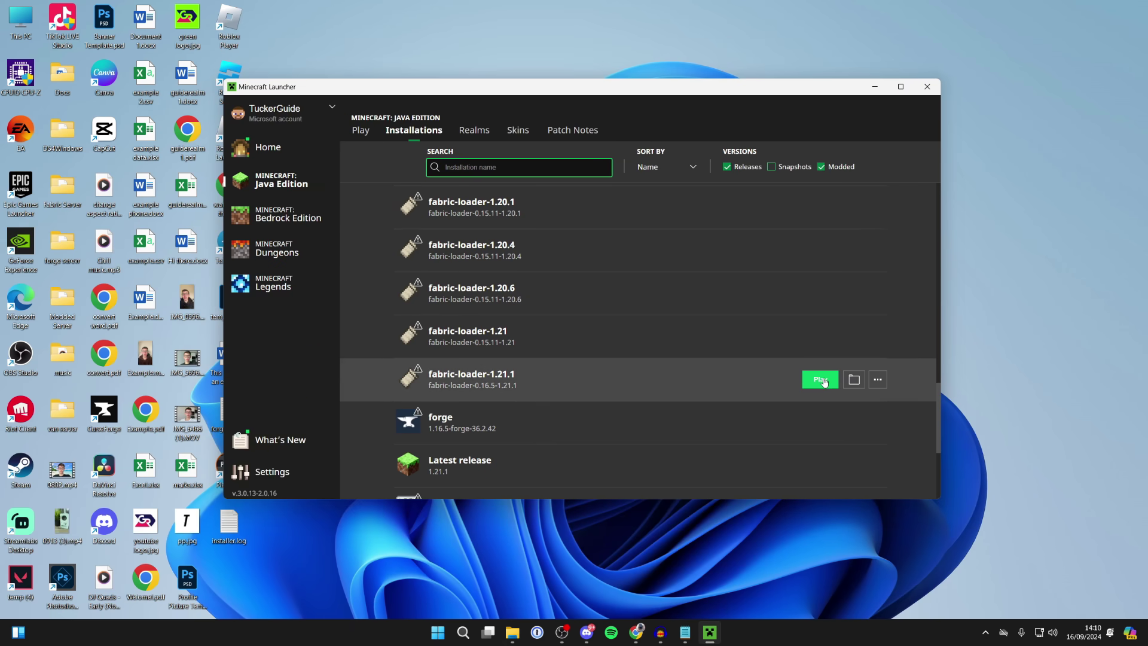
pyautogui.click(825, 380)
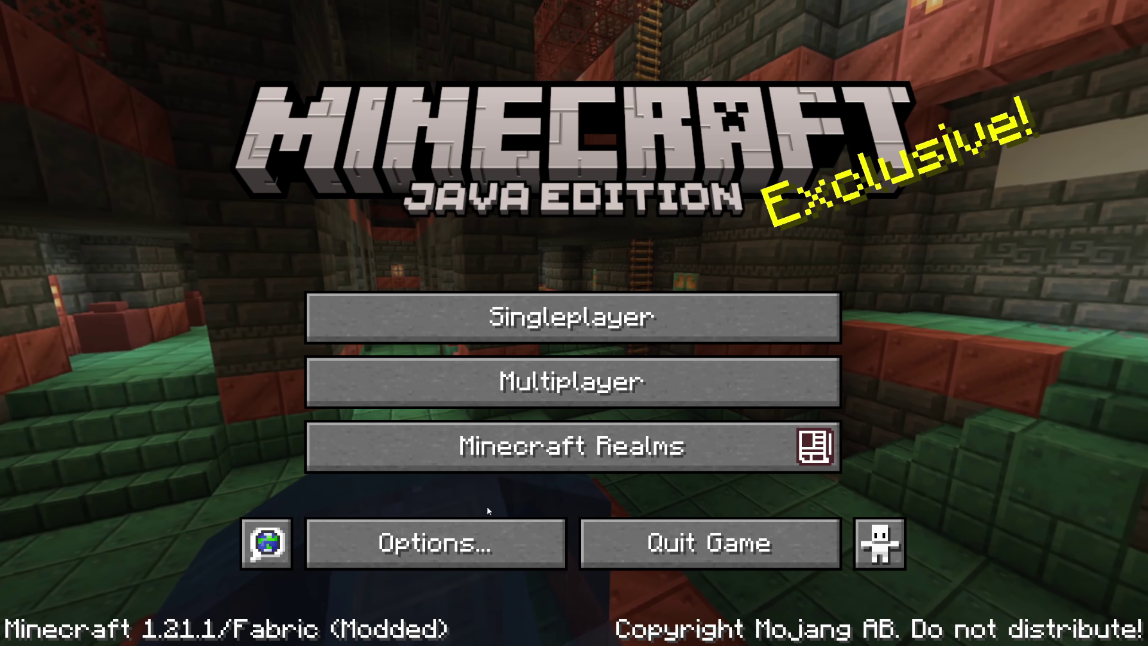
# Check that Video Settings now show an Nvidium tab
pyautogui.click(443, 541)
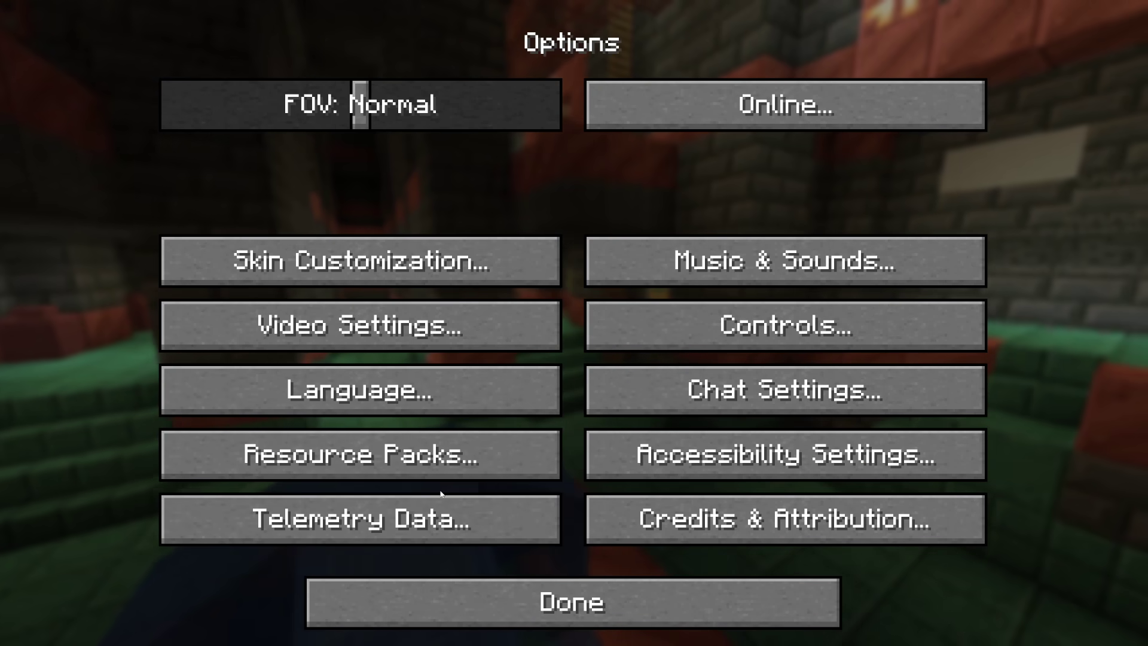
pyautogui.click(439, 332)
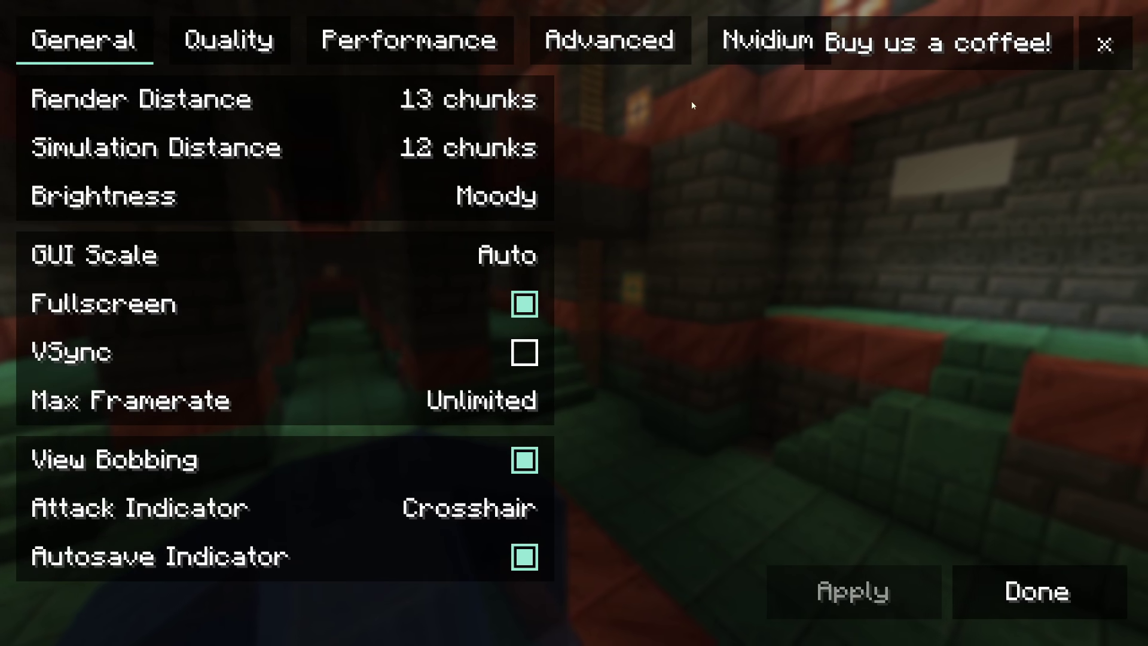
pyautogui.click(736, 41)
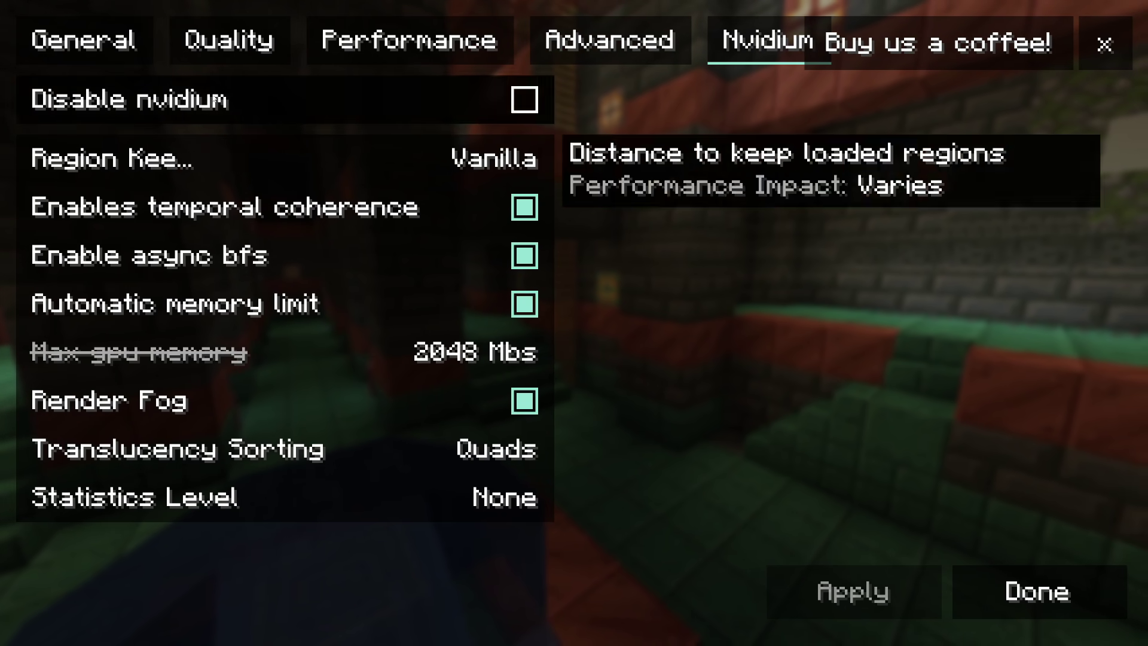
pyautogui.click(1006, 592)
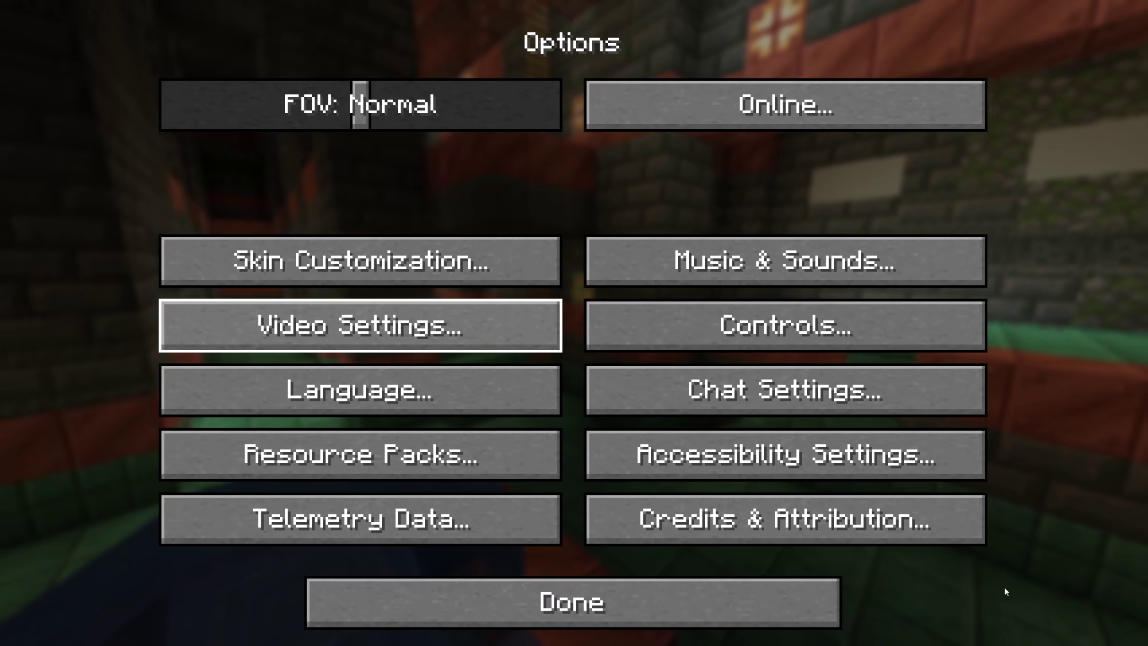
# Go from the title screen to Singleplayer and start creating a new world
pyautogui.press('Escape')
pyautogui.click(571, 323)
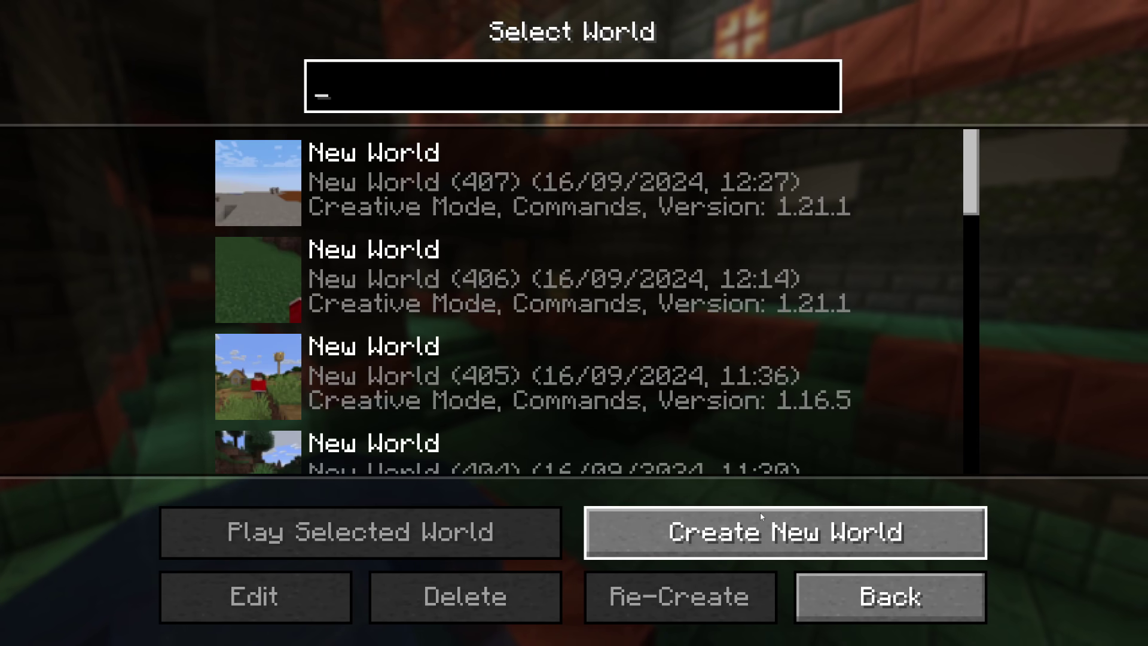
pyautogui.press('Return')
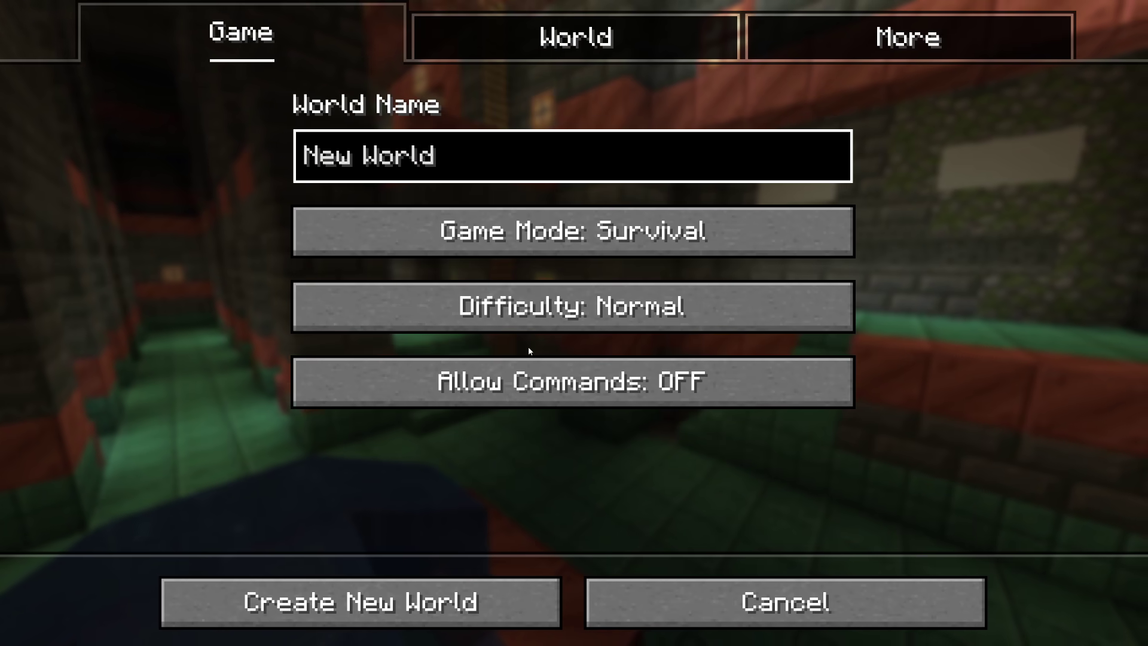